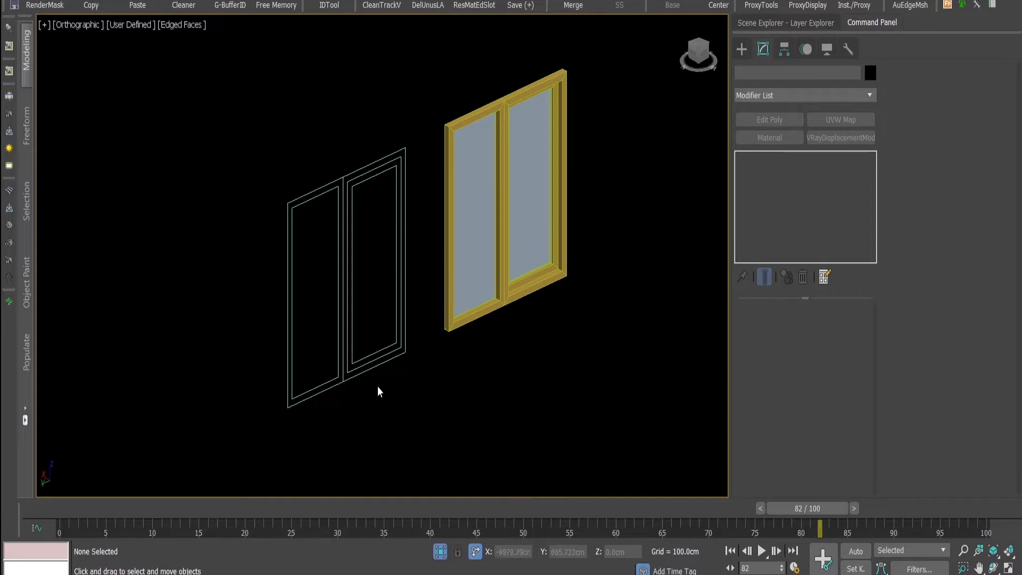
{"action": "left_click", "coordinate": [347, 355]}
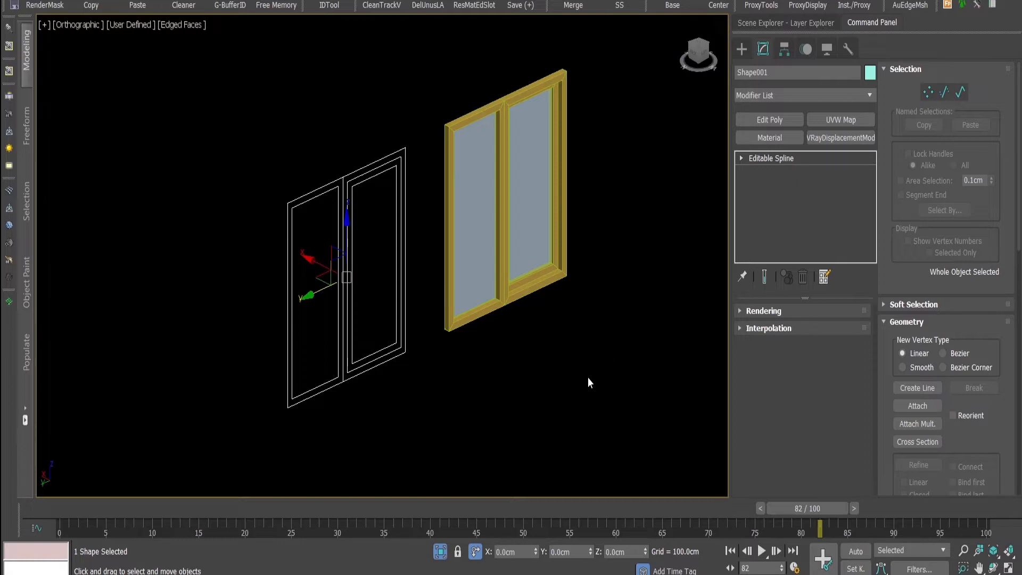
{"action": "left_click", "coordinate": [484, 409]}
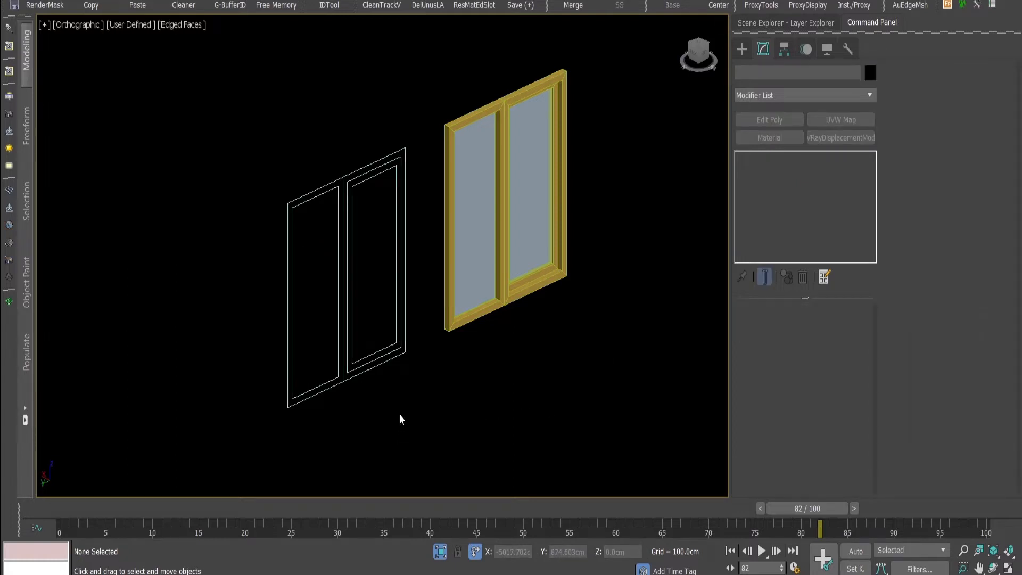
Step: Trace the outer boundary of the window reference shape with a closed four-corner line
{"action": "key", "text": "l"}
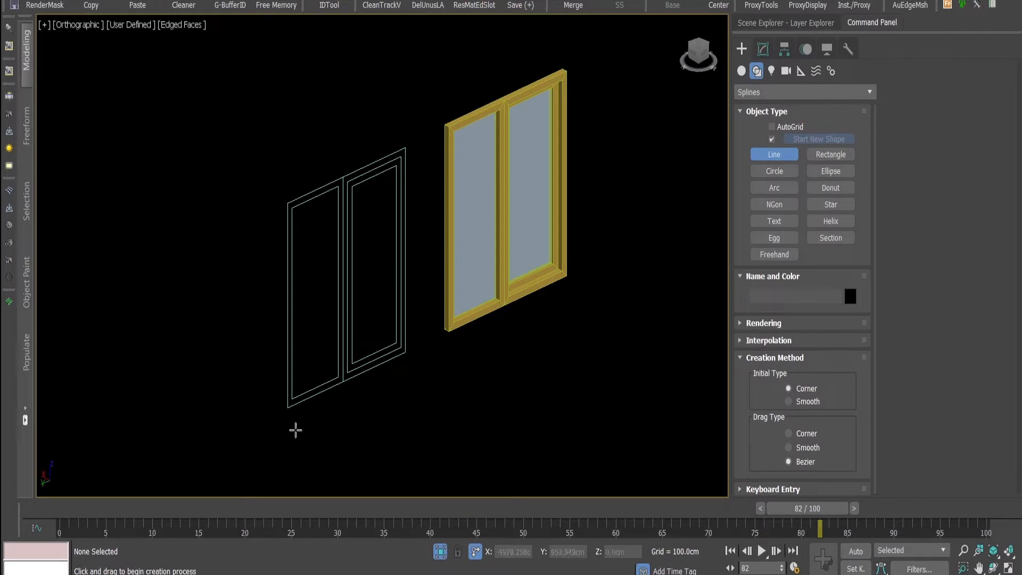
{"action": "left_click", "coordinate": [287, 408]}
{"action": "left_click", "coordinate": [405, 352]}
{"action": "left_click", "coordinate": [406, 147]}
{"action": "left_click", "coordinate": [287, 204]}
{"action": "left_click", "coordinate": [288, 408]}
{"action": "left_click", "coordinate": [491, 314]}
{"action": "right_click", "coordinate": [657, 207]}
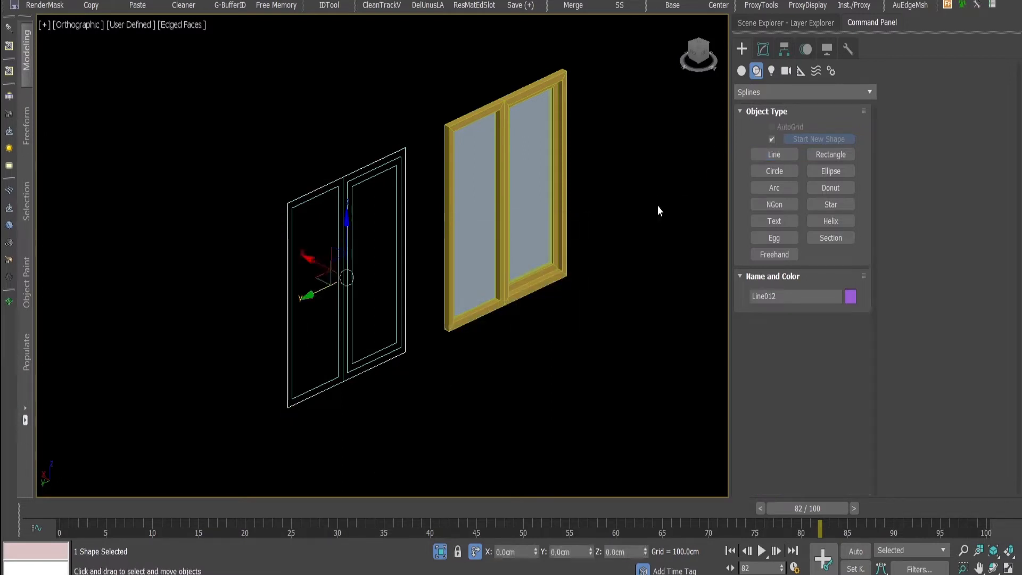
Step: Turn the traced outline into a surface with an Edit Poly modifier, keeping it in place over the reference shape
{"action": "left_click", "coordinate": [763, 50]}
{"action": "left_click", "coordinate": [774, 123]}
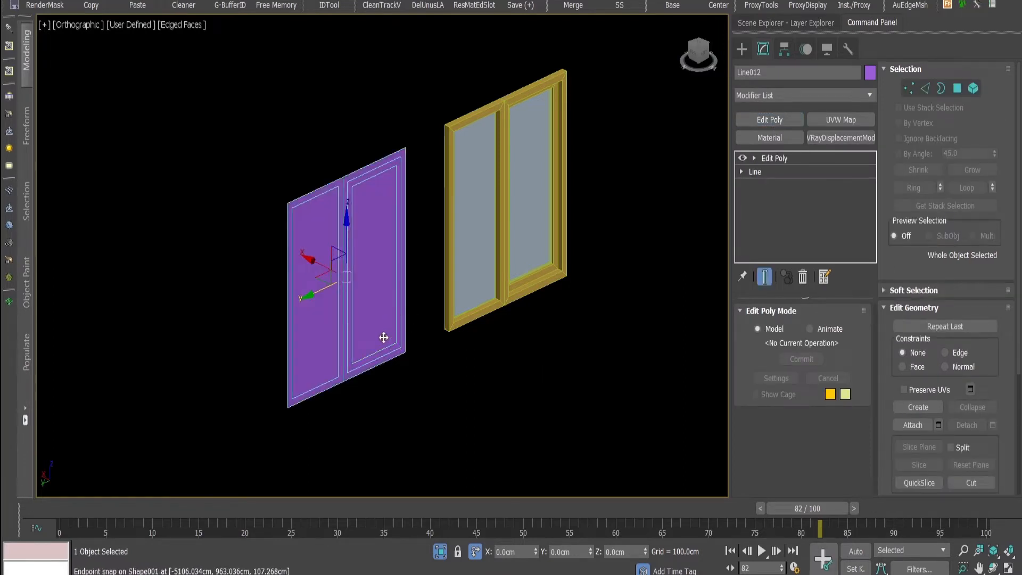
{"action": "left_click_drag", "start_coordinate": [323, 269], "coordinate": [414, 315]}
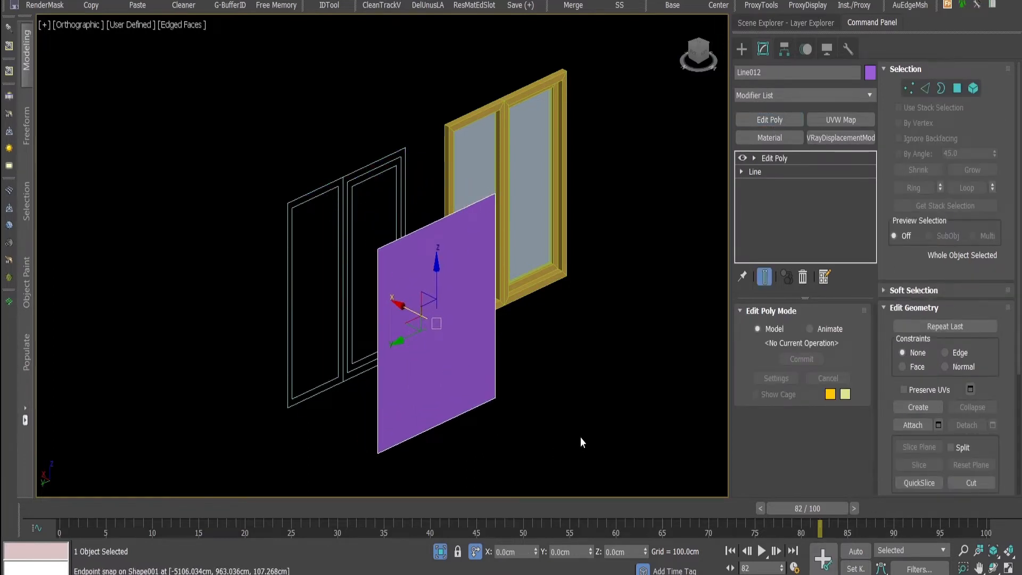
{"action": "key", "text": "ctrl+z"}
Step: Connect the panel's upper and lower edges with one vertical edge
{"action": "key", "text": "2"}
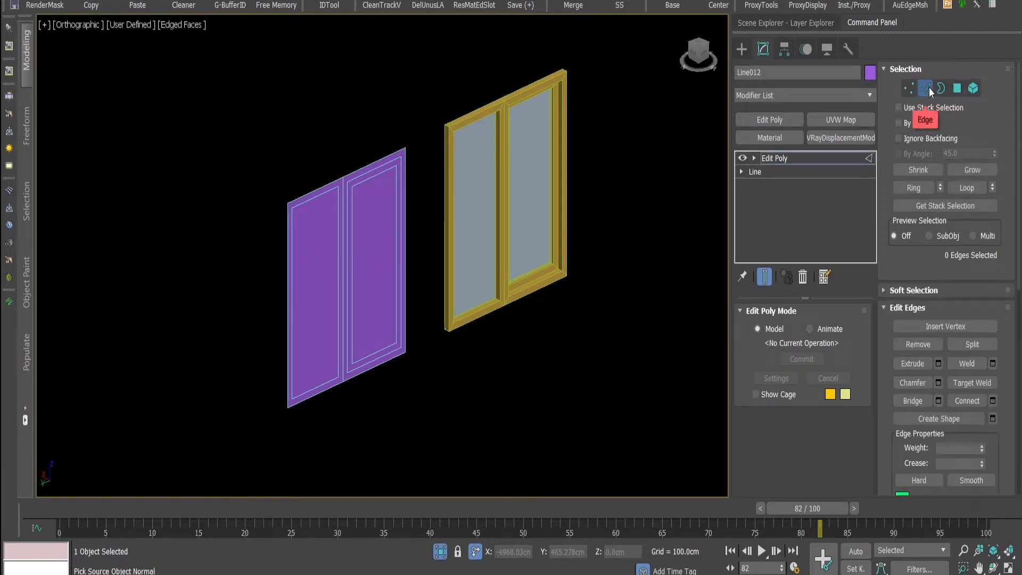
{"action": "left_click_drag", "start_coordinate": [347, 415], "coordinate": [307, 114]}
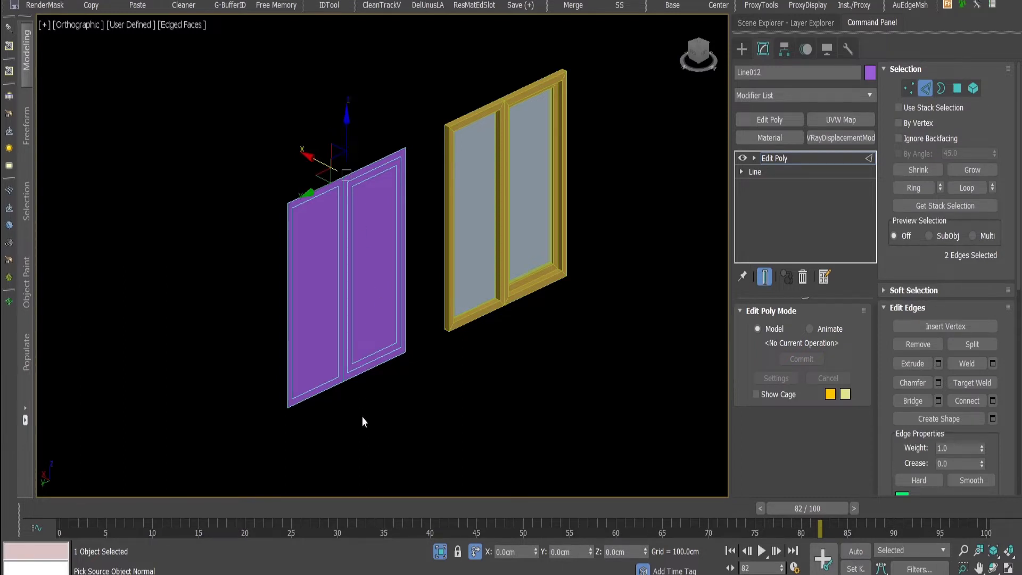
{"action": "left_click", "coordinate": [972, 401]}
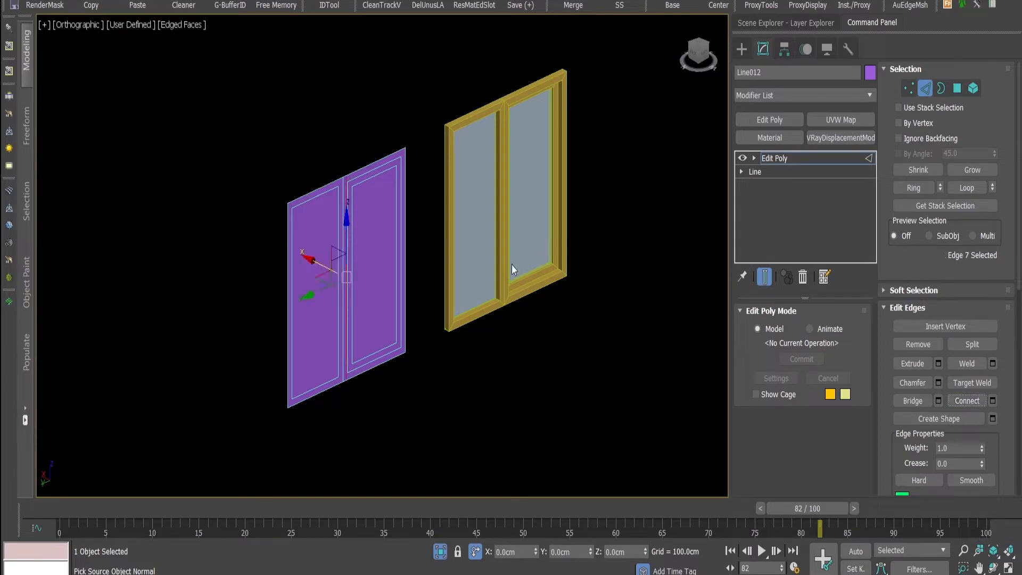
Step: Align the new vertical edge with the division line between the two sashes in the reference shape
{"action": "key", "text": "ctrl+r"}
{"action": "middle_click_drag", "start_coordinate": [389, 319], "coordinate": [359, 328], "text": "alt"}
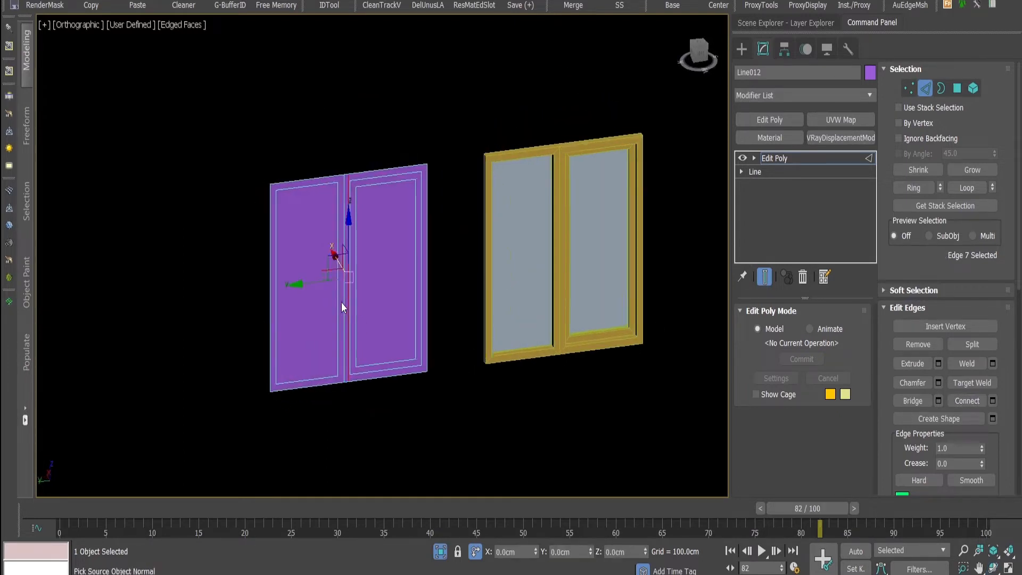
{"action": "scroll", "coordinate": [341, 300], "scroll_direction": "up", "scroll_amount": 2}
{"action": "left_click_drag", "start_coordinate": [335, 259], "coordinate": [348, 462]}
{"action": "scroll", "coordinate": [427, 353], "scroll_direction": "down", "scroll_amount": 2}
{"action": "middle_click_drag", "start_coordinate": [423, 334], "coordinate": [394, 325], "text": "alt"}
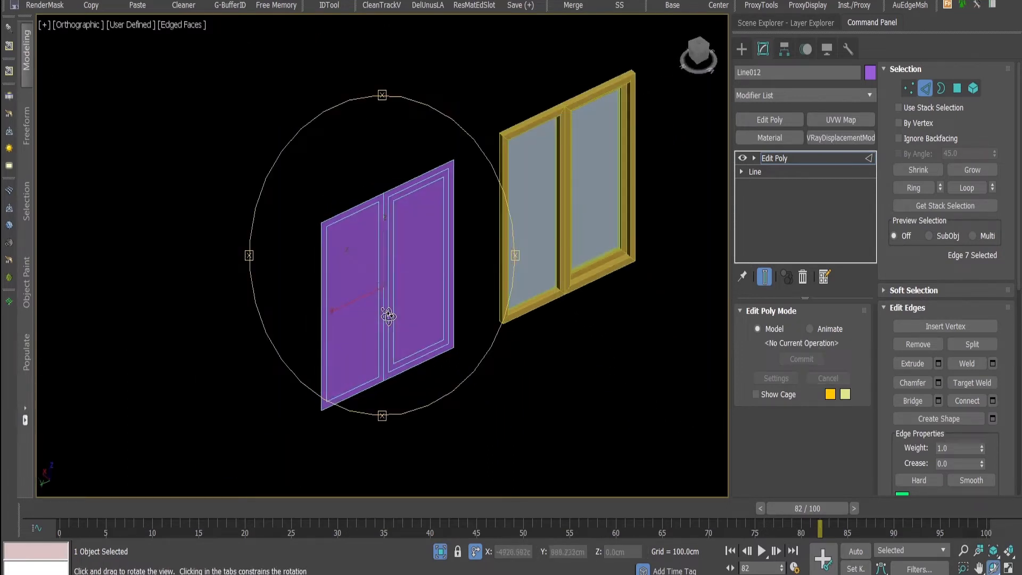
{"action": "left_click", "coordinate": [925, 88]}
{"action": "left_click_drag", "start_coordinate": [353, 262], "coordinate": [429, 332], "text": "shift"}
{"action": "key", "text": "4"}
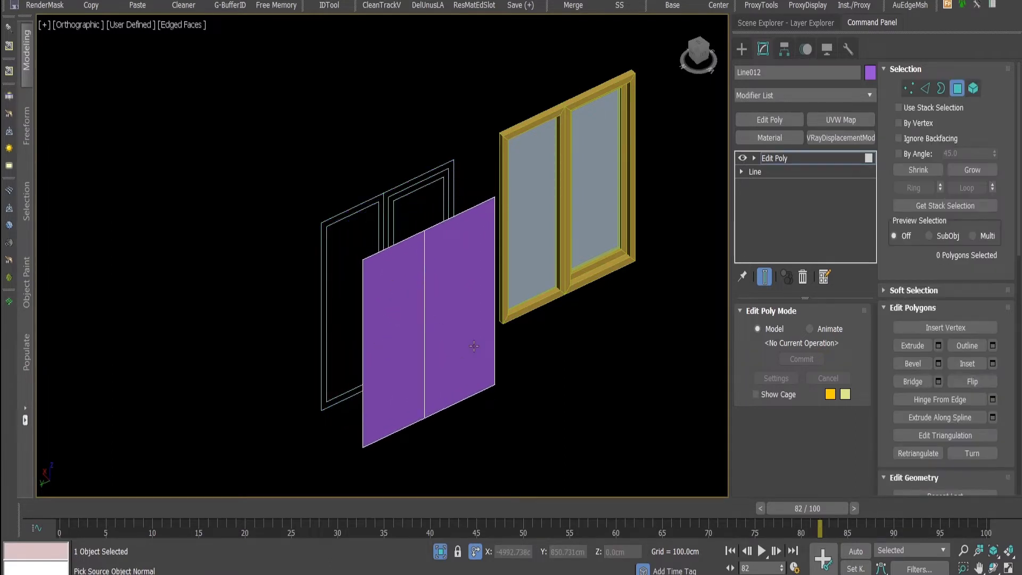
{"action": "key", "text": "ctrl+z"}
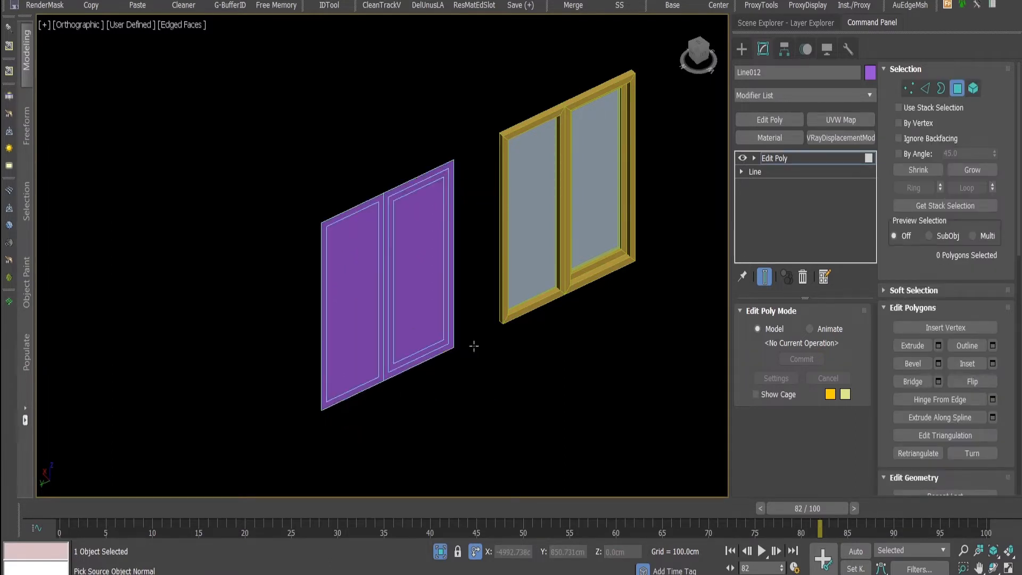
Step: Select both polygons of the divided window panel
{"action": "left_click", "coordinate": [429, 296]}
{"action": "left_click", "coordinate": [354, 330], "text": "ctrl"}
{"action": "key", "text": "ctrl+r"}
{"action": "left_click_drag", "start_coordinate": [422, 277], "coordinate": [404, 259]}
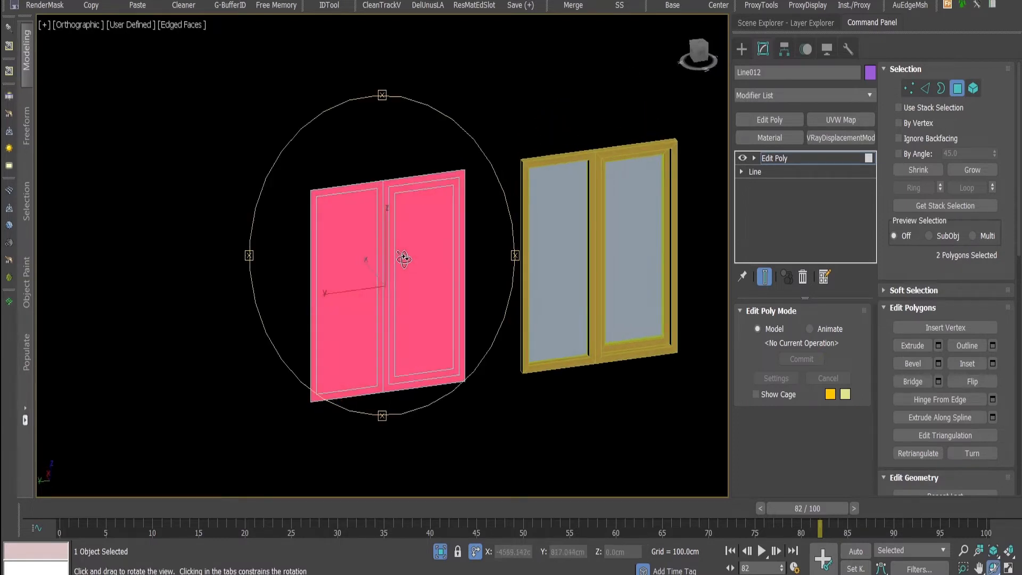
{"action": "right_click", "coordinate": [397, 420]}
{"action": "scroll", "coordinate": [426, 319], "scroll_direction": "up", "scroll_amount": 3}
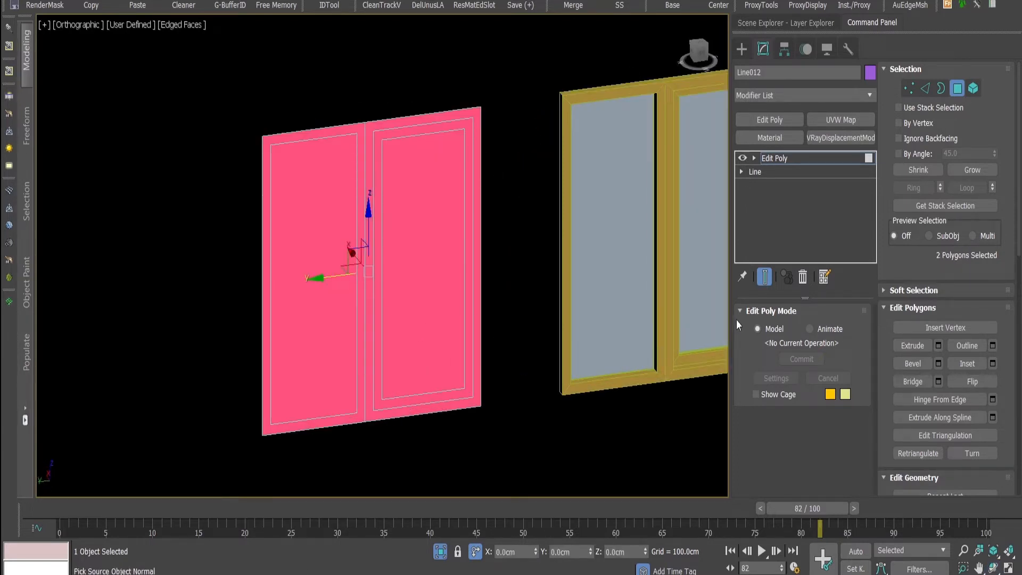
Step: Try to inset the two selected polygons by 5 cm
{"action": "left_click", "coordinate": [993, 364]}
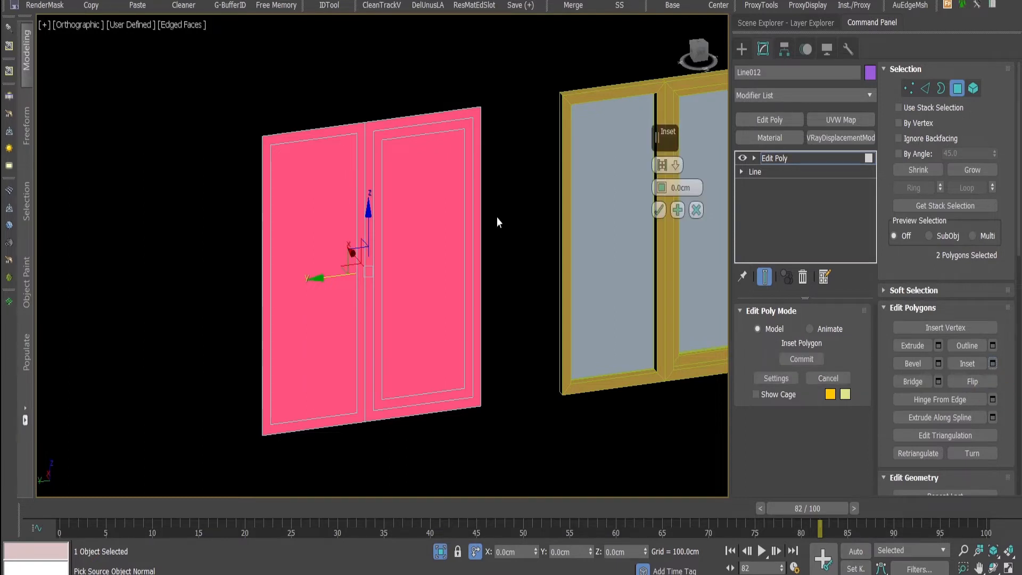
{"action": "double_click", "coordinate": [681, 187]}
{"action": "type", "text": "5"}
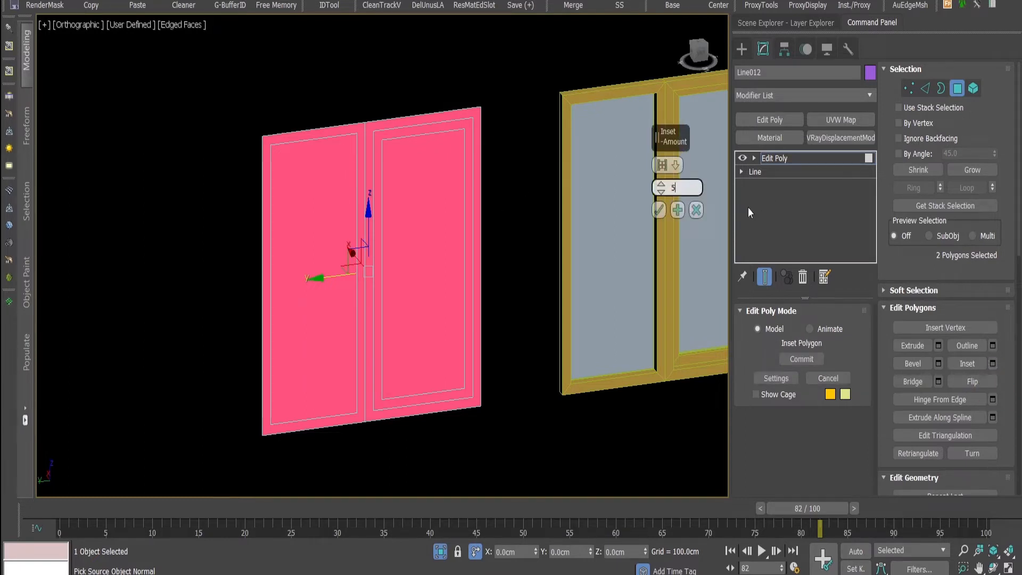
{"action": "left_click", "coordinate": [659, 209]}
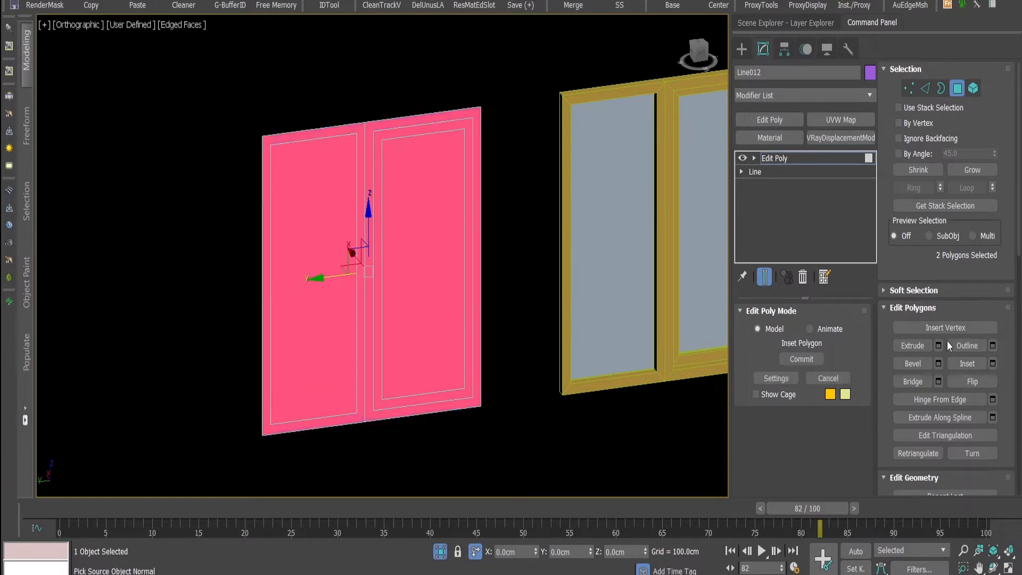
Step: Inset both selected polygons by 5 cm using the By Polygon option to form the outer frame
{"action": "left_click", "coordinate": [992, 363]}
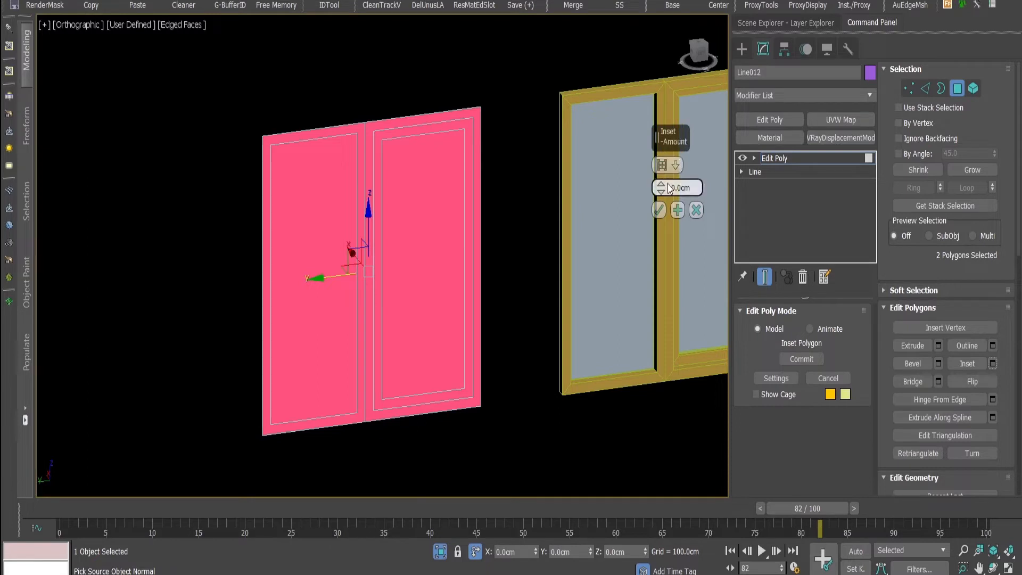
{"action": "type", "text": "5"}
{"action": "left_click", "coordinate": [666, 165]}
{"action": "left_click", "coordinate": [666, 165]}
{"action": "left_click", "coordinate": [666, 165]}
{"action": "left_click", "coordinate": [667, 165]}
{"action": "left_click", "coordinate": [666, 165]}
{"action": "left_click", "coordinate": [666, 165]}
{"action": "left_click", "coordinate": [666, 166]}
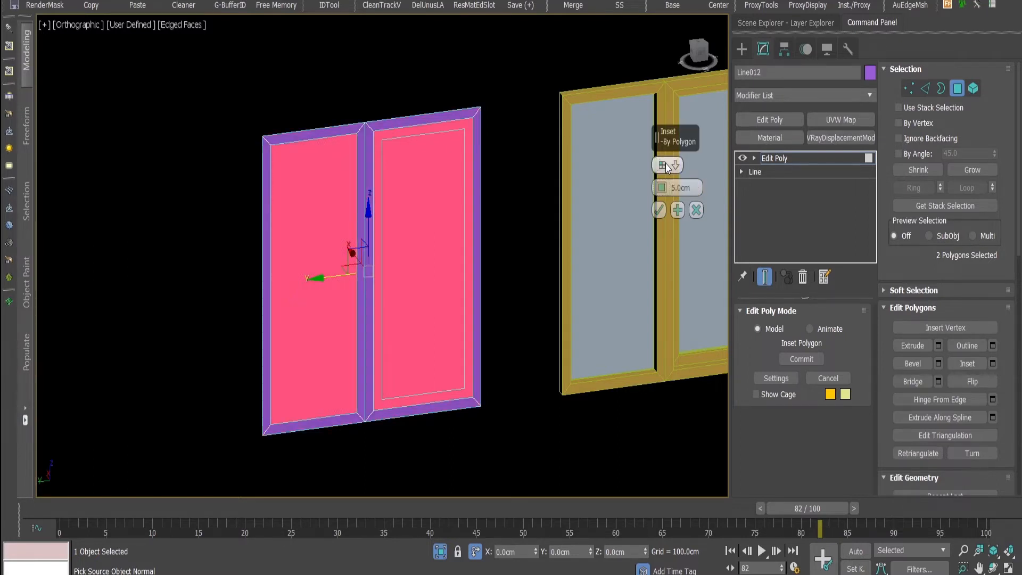
{"action": "left_click", "coordinate": [658, 211]}
{"action": "middle_click_drag", "start_coordinate": [426, 306], "coordinate": [440, 341], "text": "alt"}
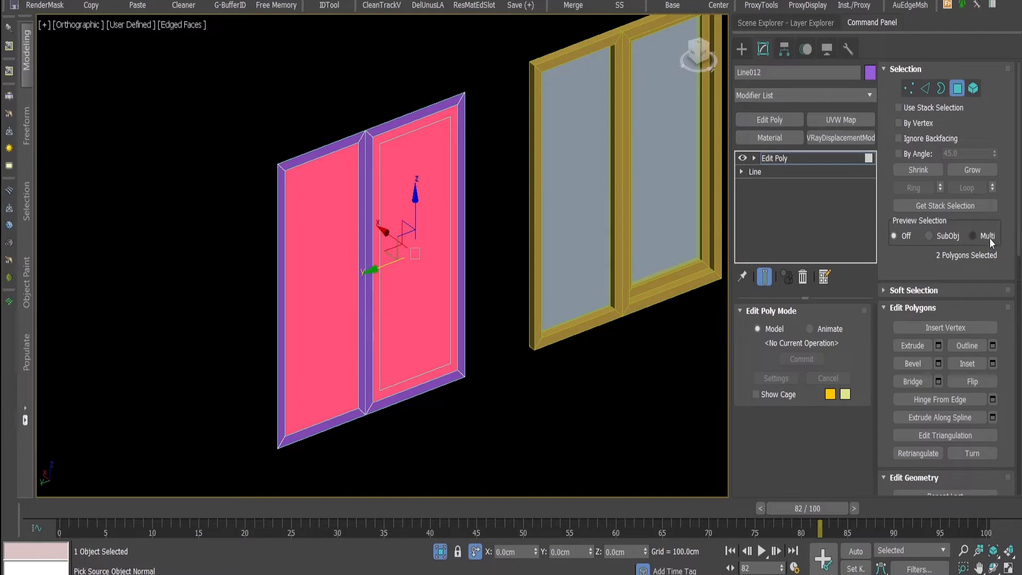
Step: Detach the two inner polygons from the outer frame and select the detached object
{"action": "scroll", "coordinate": [990, 238], "scroll_direction": "down", "scroll_amount": 10}
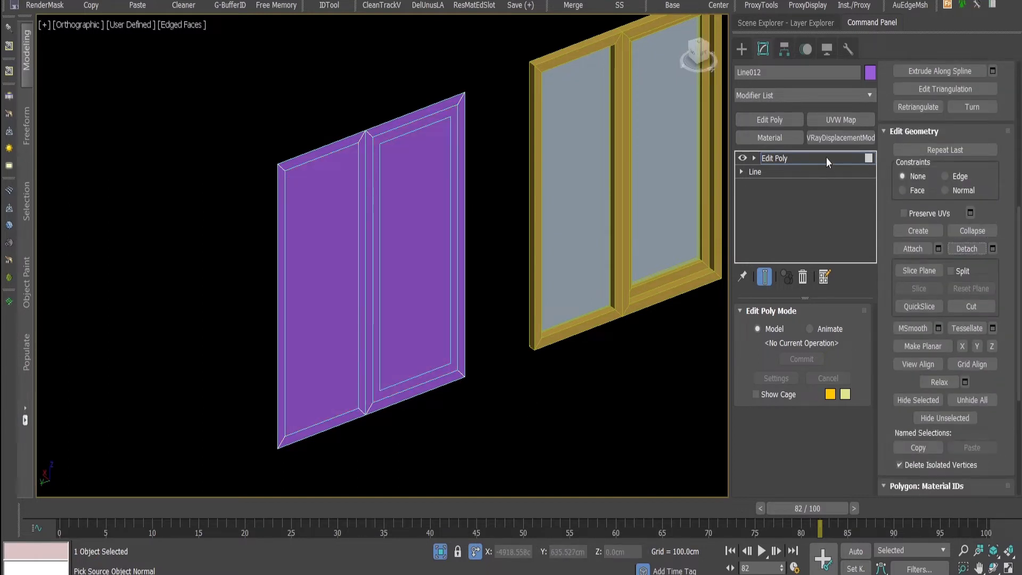
{"action": "left_click", "coordinate": [827, 159]}
{"action": "left_click", "coordinate": [493, 403]}
{"action": "left_click", "coordinate": [428, 296]}
{"action": "mouse_move", "coordinate": [347, 254]}
{"action": "left_mouse_down"}
{"action": "mouse_move", "coordinate": [281, 169]}
{"action": "mouse_move", "coordinate": [432, 353]}
{"action": "mouse_move", "coordinate": [354, 261]}
{"action": "left_mouse_up"}
{"action": "key", "text": "ctrl+z"}
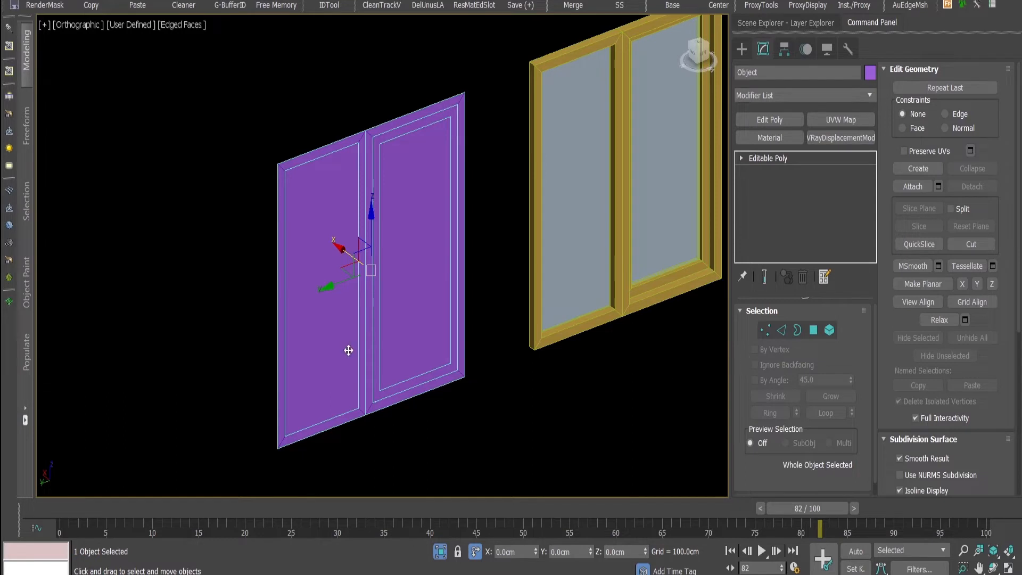
Step: Detach the left pane's polygon as its own object
{"action": "key", "text": "4"}
{"action": "left_click", "coordinate": [337, 330]}
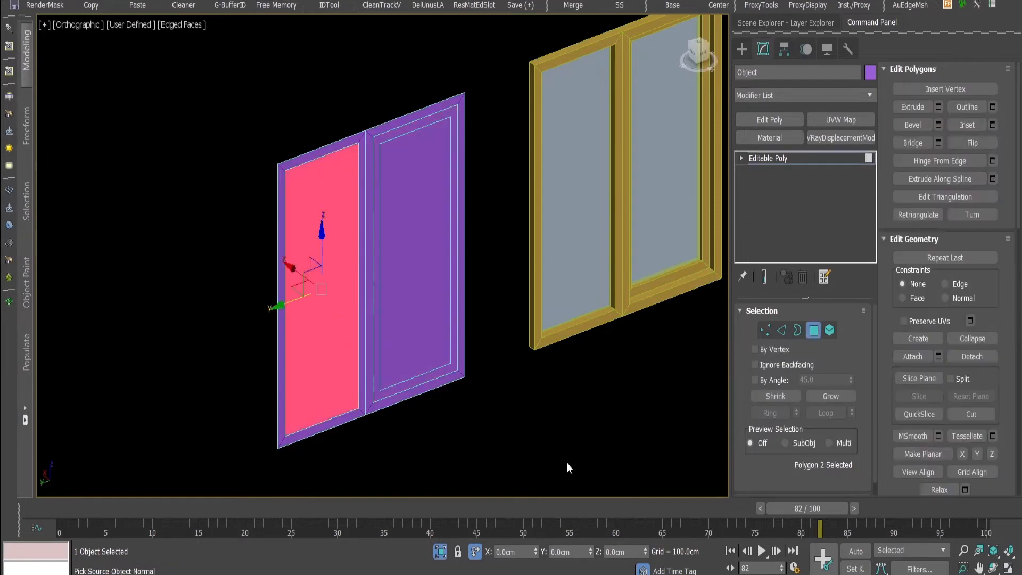
{"action": "left_click", "coordinate": [975, 357]}
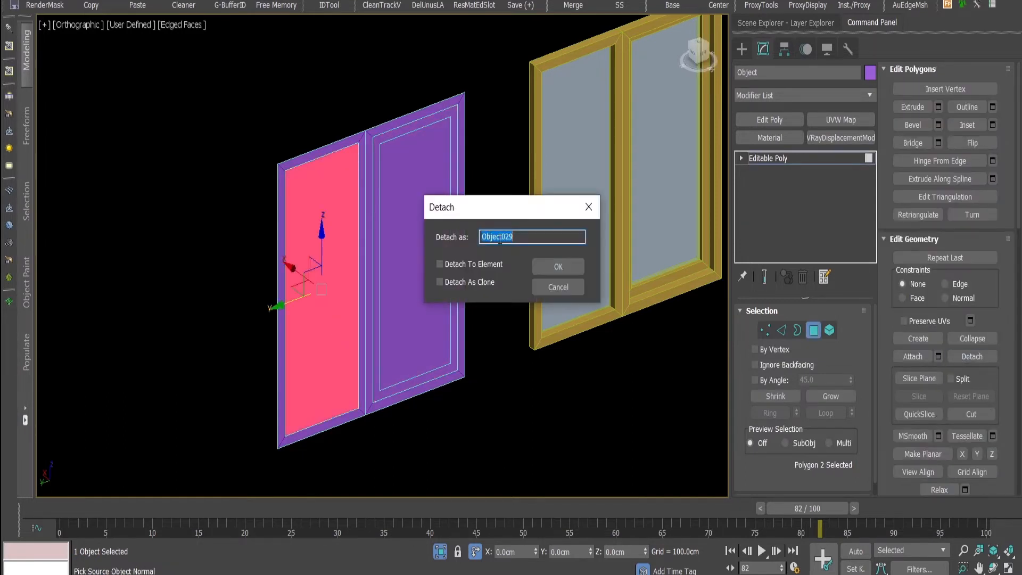
{"action": "left_click", "coordinate": [558, 267]}
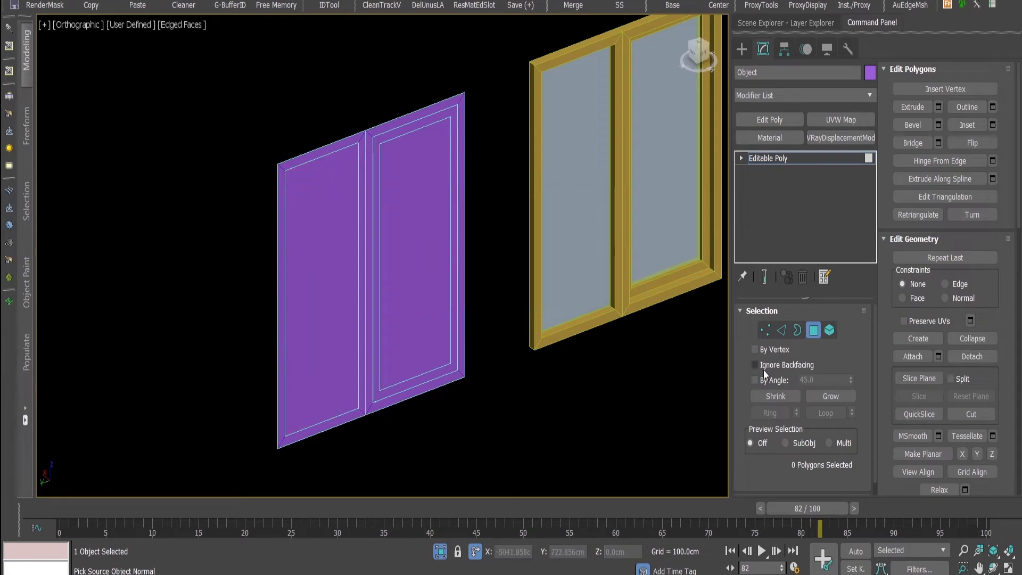
Step: Inset the right sash's polygon by 5 cm
{"action": "left_click", "coordinate": [425, 246]}
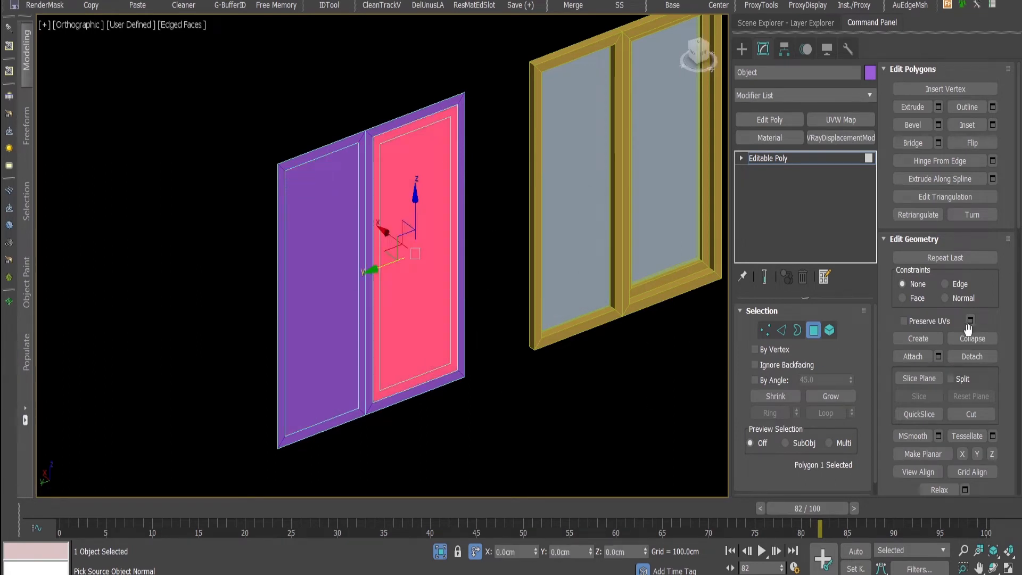
{"action": "left_click", "coordinate": [988, 124]}
{"action": "double_click", "coordinate": [675, 188]}
{"action": "type", "text": "5"}
{"action": "key", "text": "Return"}
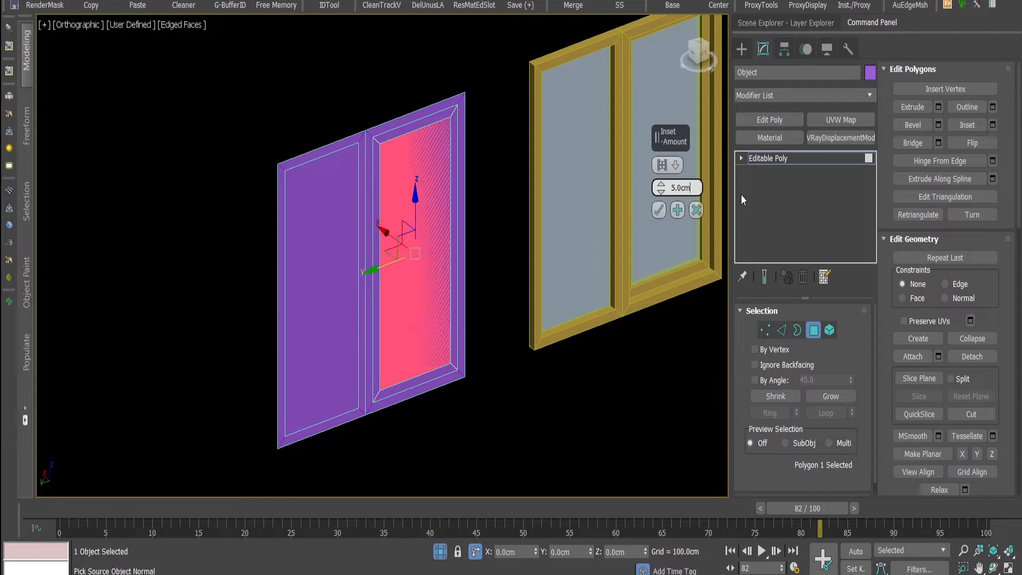
{"action": "left_click", "coordinate": [658, 210]}
Step: Detach the right sash's inner polygon as a separate glass pane object
{"action": "middle_click_drag", "start_coordinate": [658, 251], "coordinate": [579, 280]}
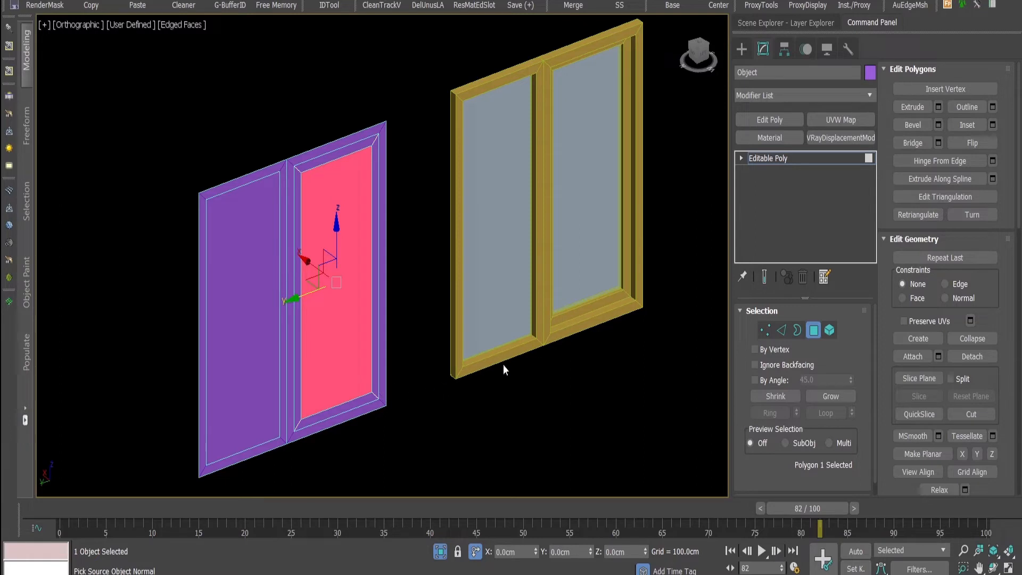
{"action": "middle_click_drag", "start_coordinate": [425, 376], "coordinate": [468, 354]}
{"action": "scroll", "coordinate": [359, 400], "scroll_direction": "up", "scroll_amount": 3}
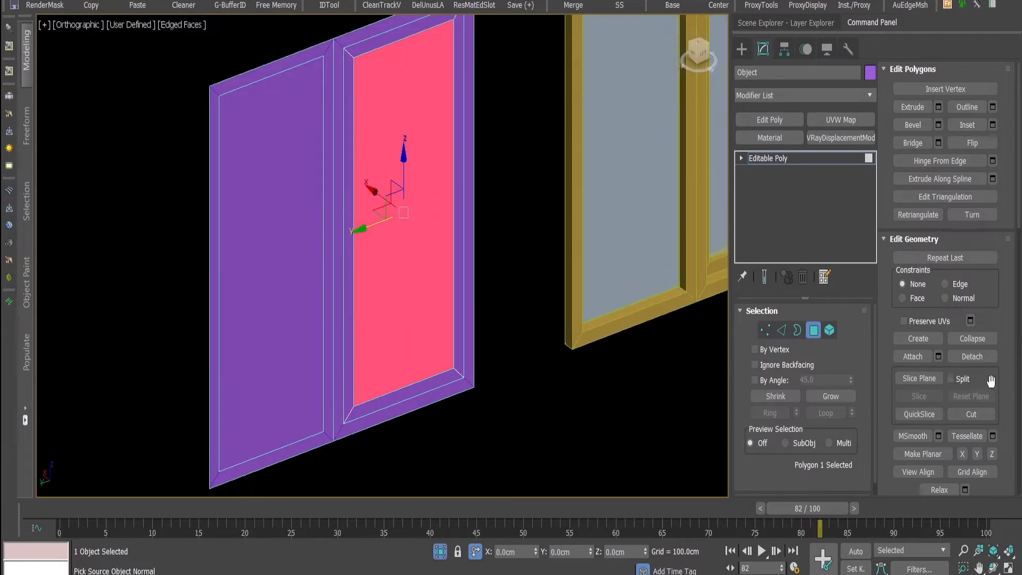
{"action": "left_click_drag", "start_coordinate": [990, 381], "coordinate": [979, 241]}
{"action": "left_click_drag", "start_coordinate": [998, 370], "coordinate": [996, 294]}
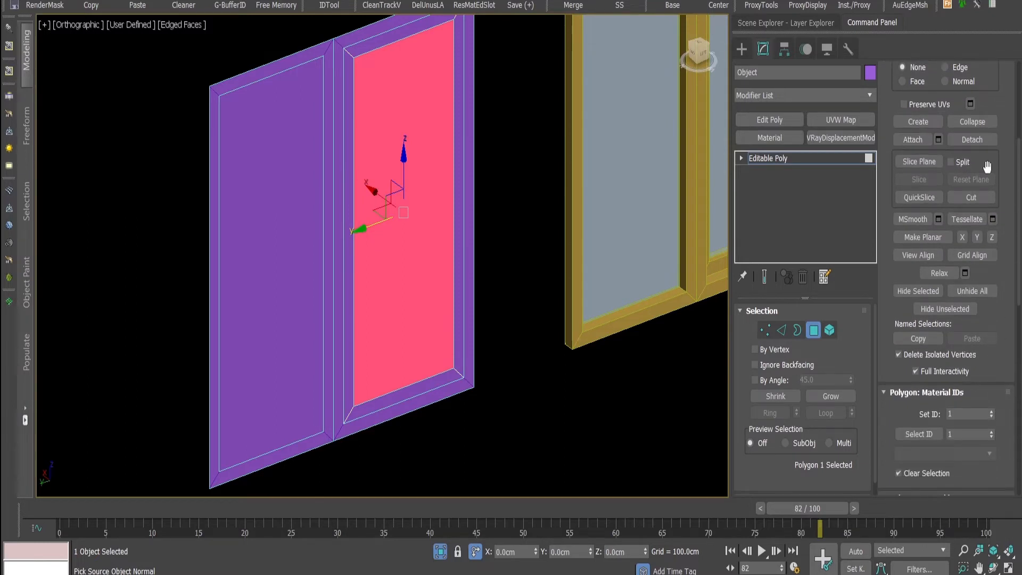
{"action": "left_click", "coordinate": [972, 140]}
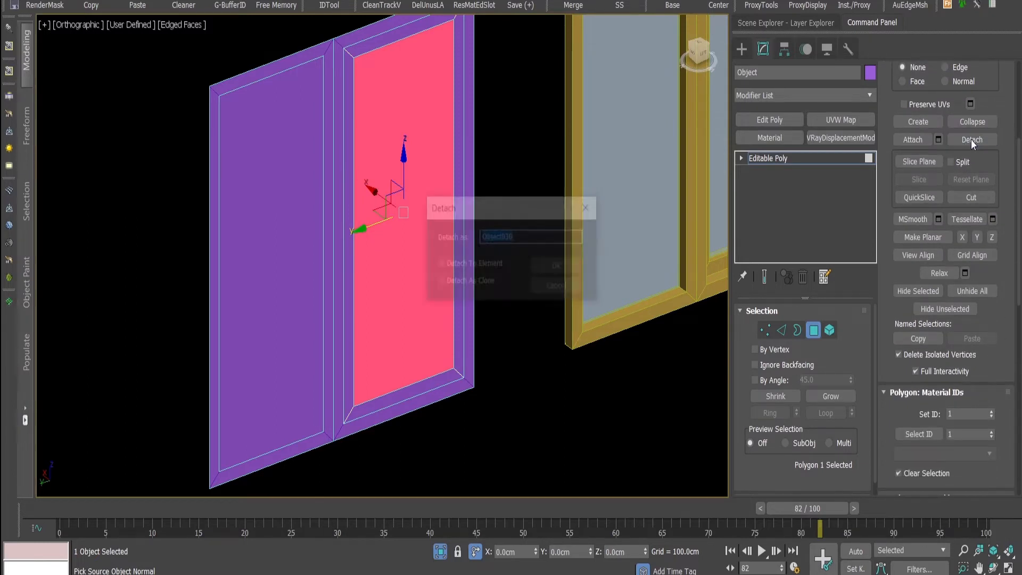
{"action": "left_click", "coordinate": [558, 266]}
Step: Leave polygon editing of the sash and select the outer frame object
{"action": "left_click", "coordinate": [814, 330]}
{"action": "left_click", "coordinate": [510, 434]}
{"action": "key", "text": "F3"}
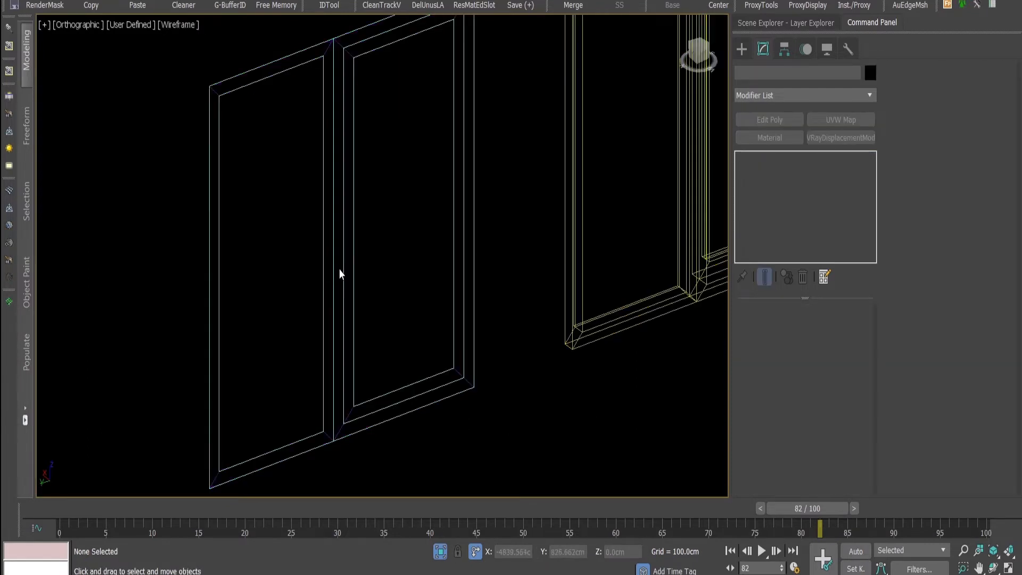
{"action": "left_click", "coordinate": [341, 273]}
{"action": "key", "text": "F3"}
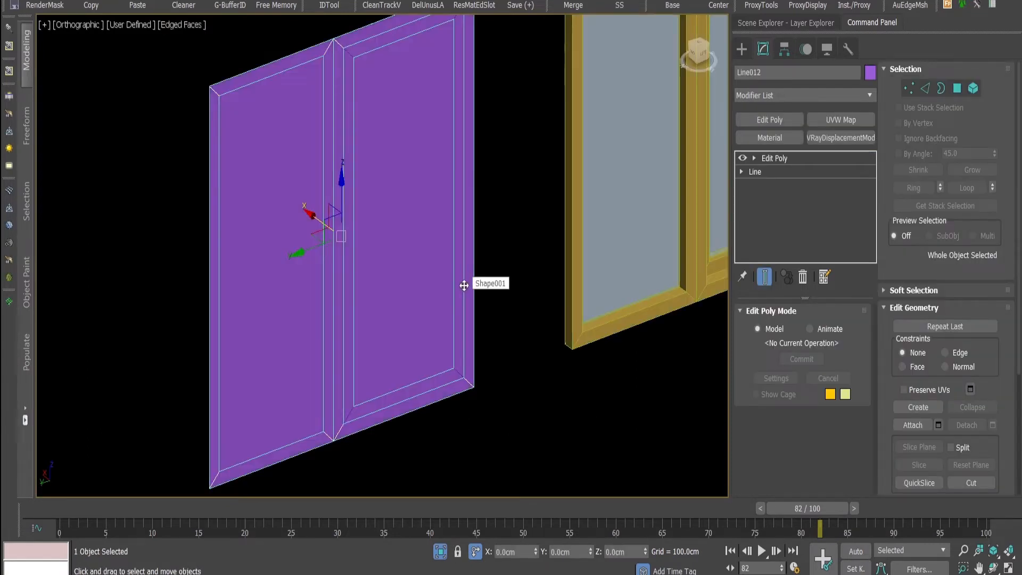
{"action": "left_click", "coordinate": [464, 286]}
{"action": "left_click", "coordinate": [468, 296]}
{"action": "left_click", "coordinate": [509, 312]}
{"action": "left_click", "coordinate": [296, 68]}
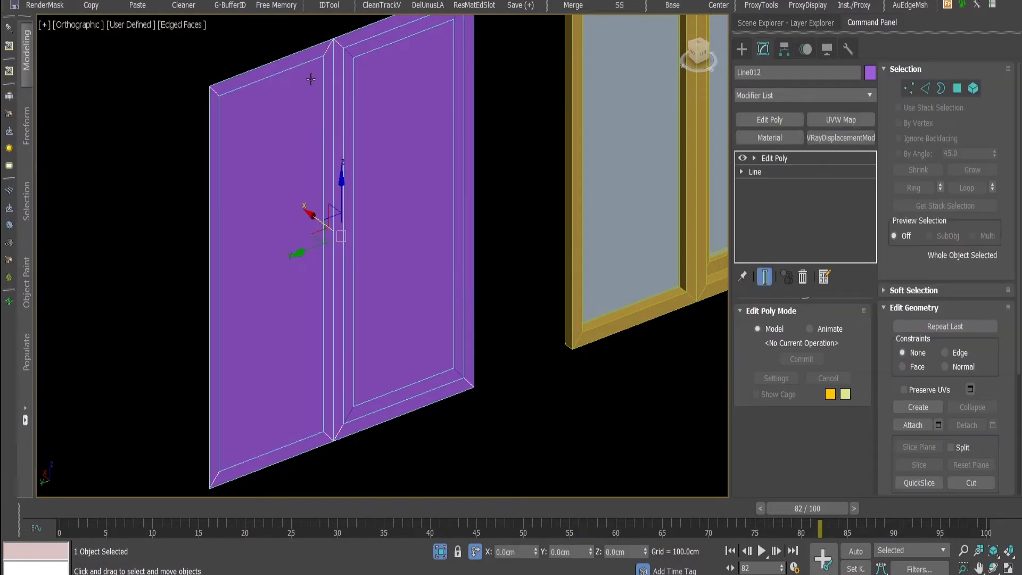
Step: Move both glass pane objects together out of the window, leaving the frame and sash in place
{"action": "left_click", "coordinate": [568, 288]}
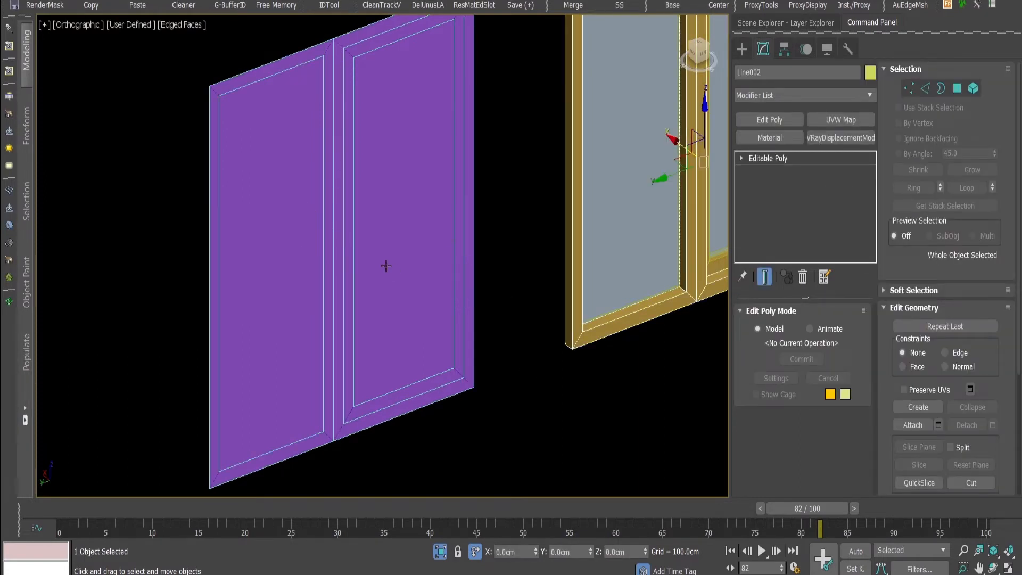
{"action": "left_click", "coordinate": [388, 281]}
{"action": "scroll", "coordinate": [388, 271], "scroll_direction": "down", "scroll_amount": 3}
{"action": "left_click_drag", "start_coordinate": [335, 231], "coordinate": [351, 242]}
{"action": "key", "text": "ctrl+z"}
{"action": "left_click", "coordinate": [299, 265], "text": "ctrl"}
{"action": "left_click_drag", "start_coordinate": [327, 230], "coordinate": [238, 165]}
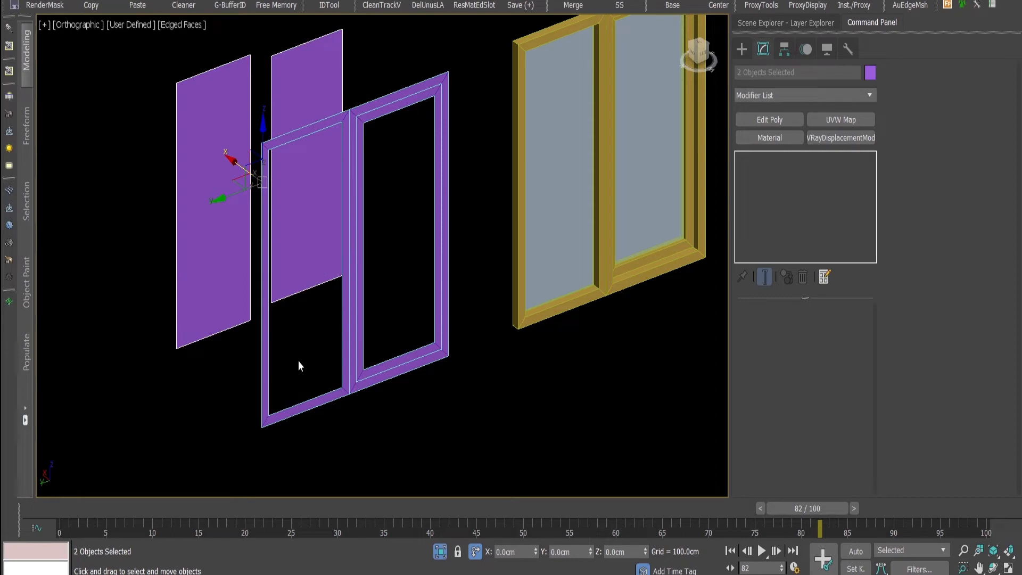
{"action": "left_click", "coordinate": [444, 426]}
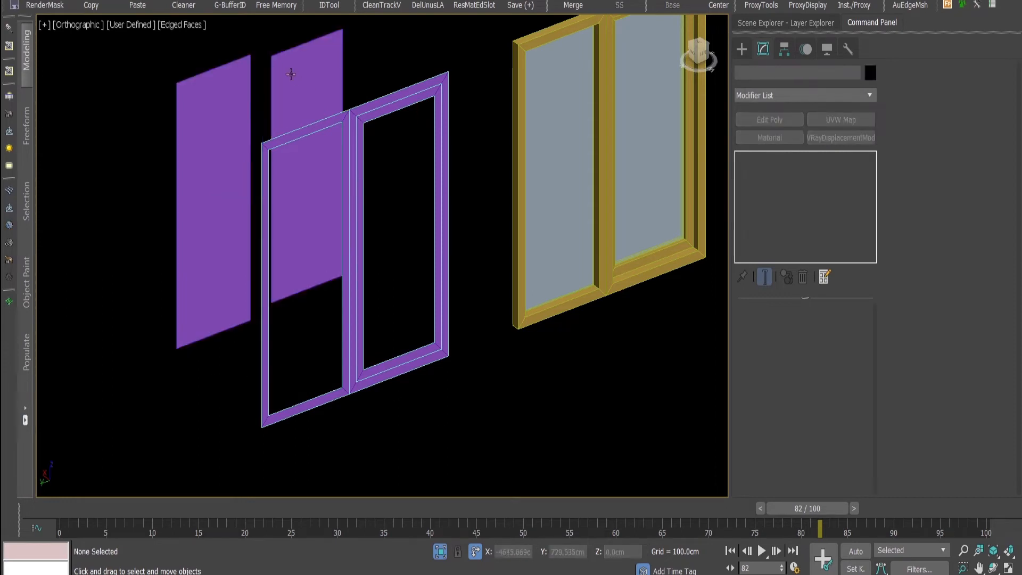
Step: Attach the two glass panes into a single object
{"action": "left_click", "coordinate": [245, 99]}
{"action": "left_click", "coordinate": [245, 99], "text": "ctrl"}
{"action": "key", "text": "alt+a"}
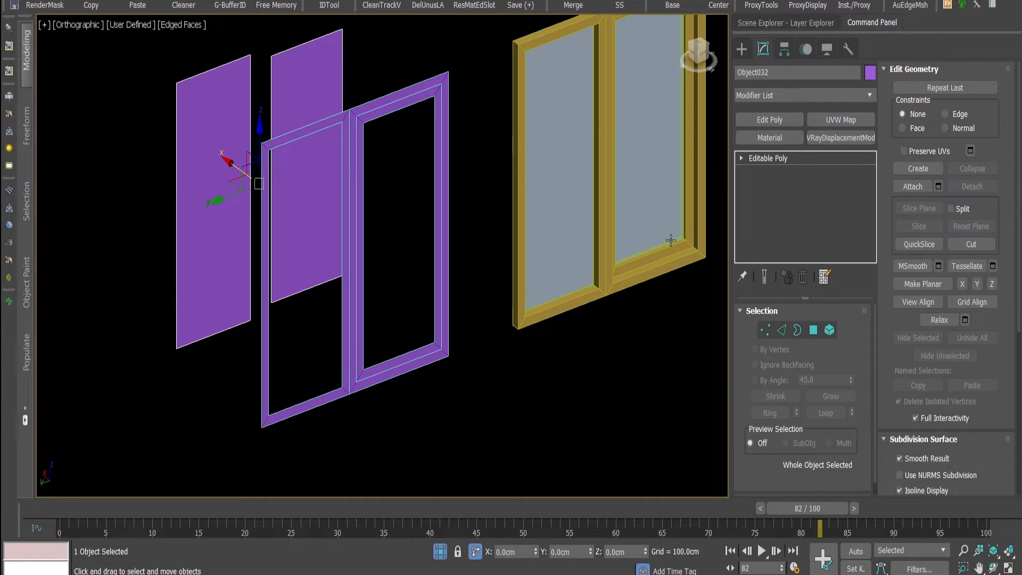
Step: Add a Shell modifier to the glass panes with an inner amount of 1 cm
{"action": "left_click", "coordinate": [810, 97]}
{"action": "type", "text": "sh"}
{"action": "left_click", "coordinate": [815, 111]}
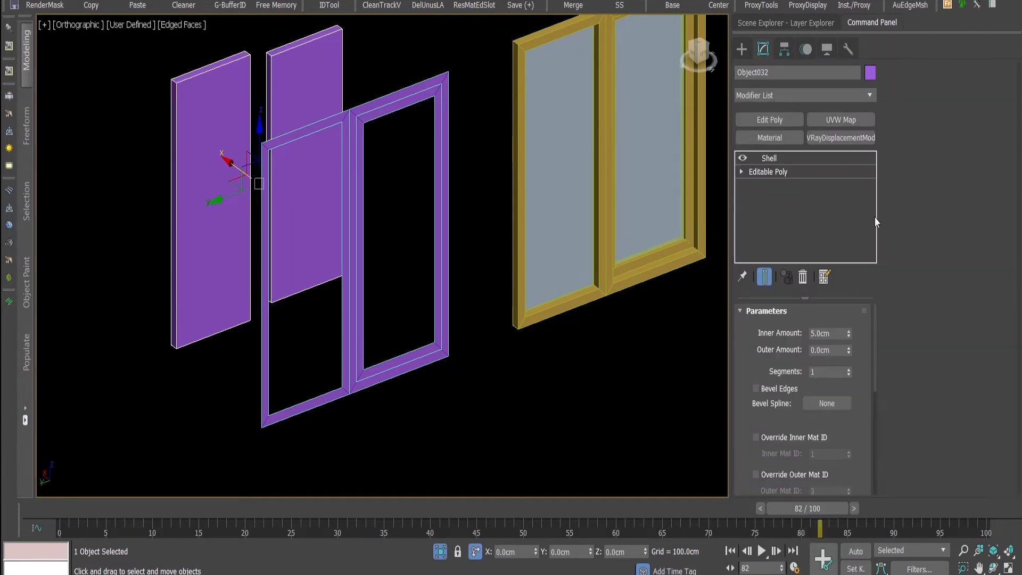
{"action": "double_click", "coordinate": [836, 334]}
{"action": "type", "text": "1"}
{"action": "key", "text": "Return"}
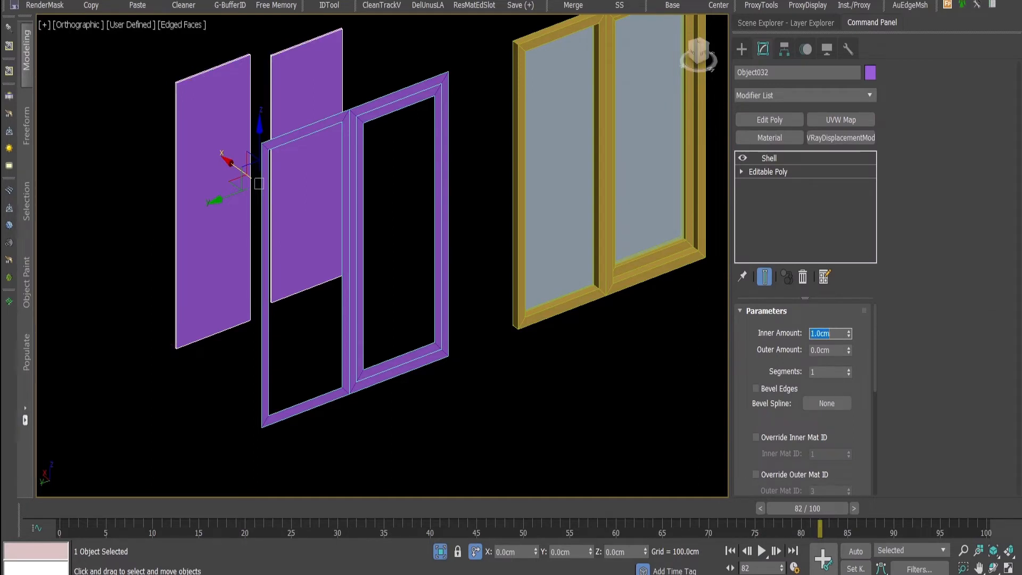
Step: Add an Edit Poly modifier to the glass panes and clear the smoothing groups of all their polygons
{"action": "left_click", "coordinate": [775, 122]}
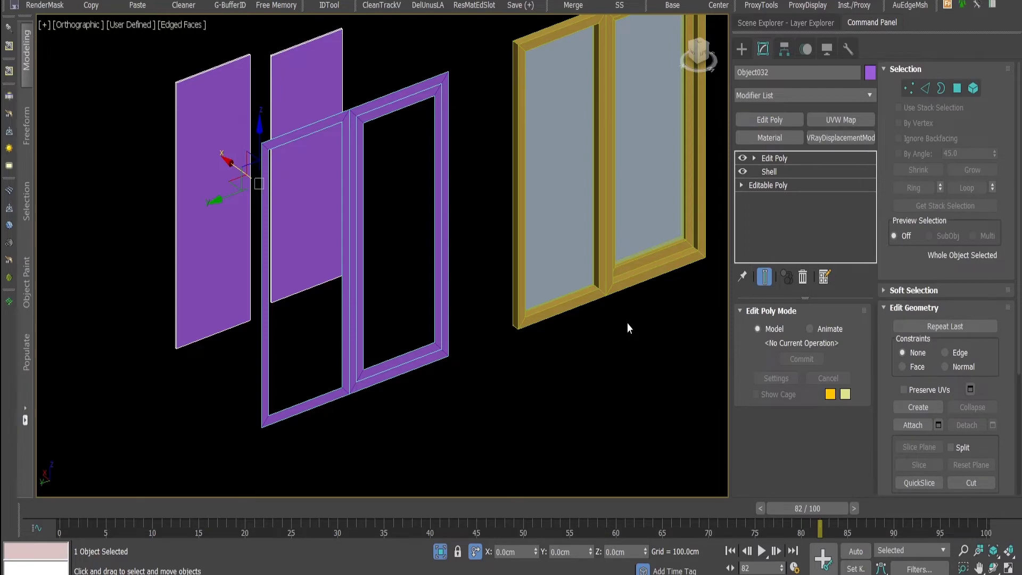
{"action": "key", "text": "4"}
{"action": "key", "text": "ctrl+a"}
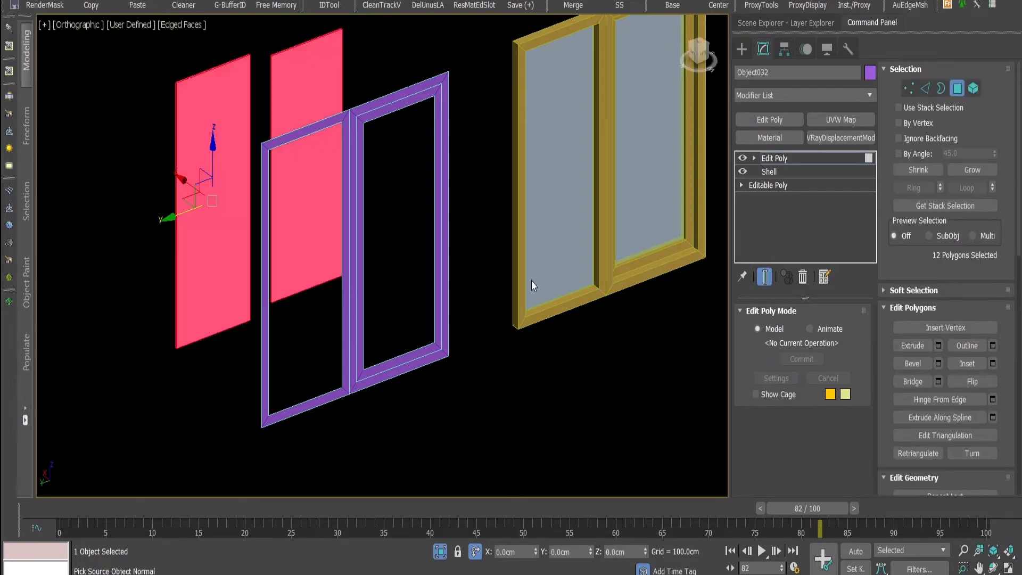
{"action": "scroll", "coordinate": [967, 302], "scroll_direction": "down", "scroll_amount": 15}
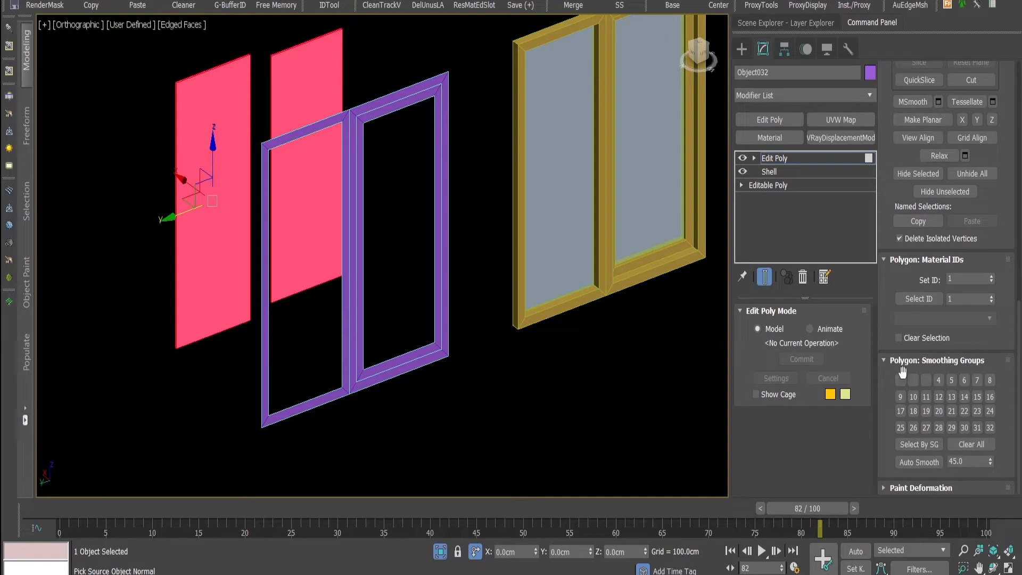
{"action": "left_click", "coordinate": [982, 452]}
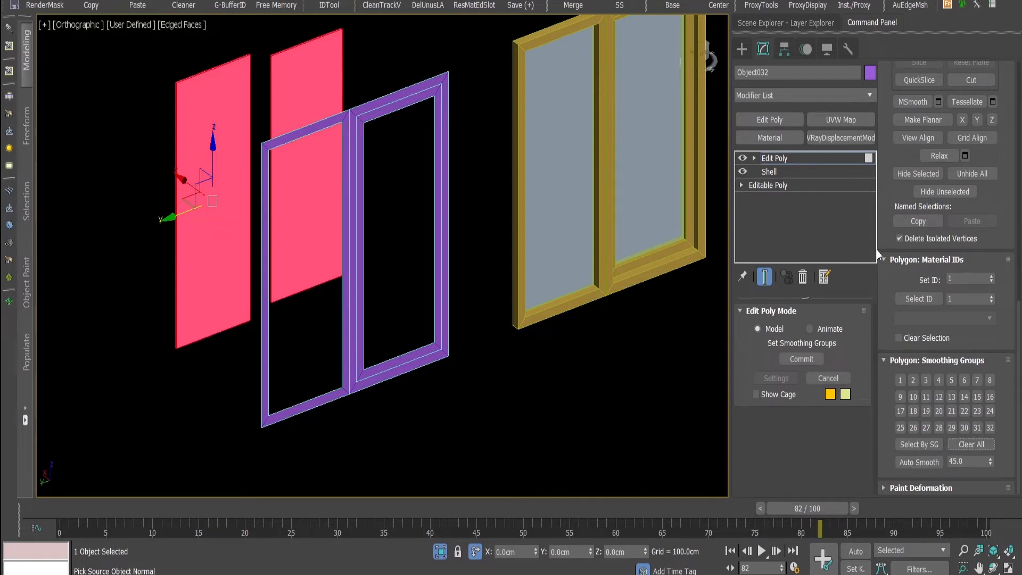
{"action": "left_click", "coordinate": [791, 157]}
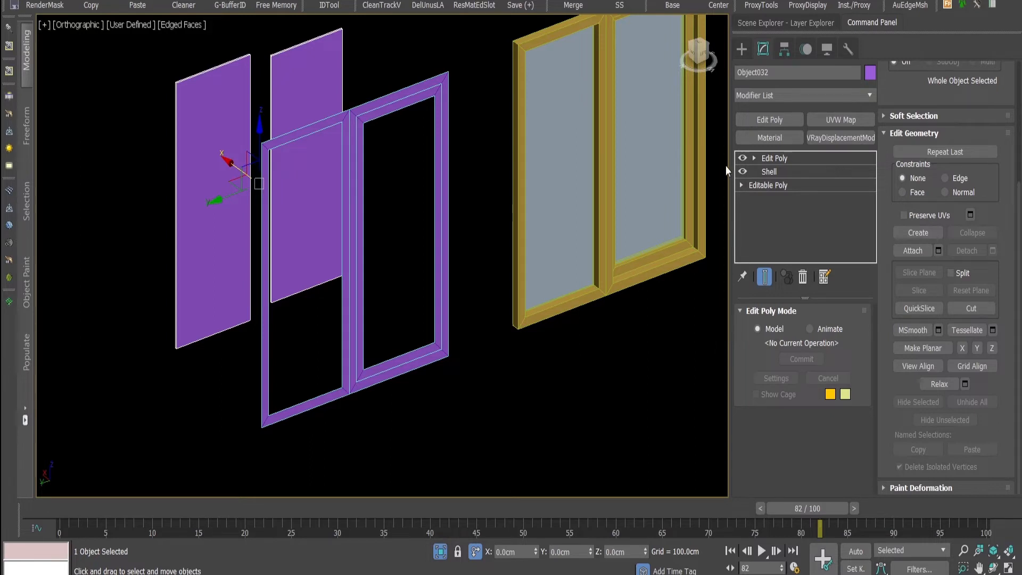
Step: Assign the Glass-Blue material to the glass panes
{"action": "left_click", "coordinate": [493, 247]}
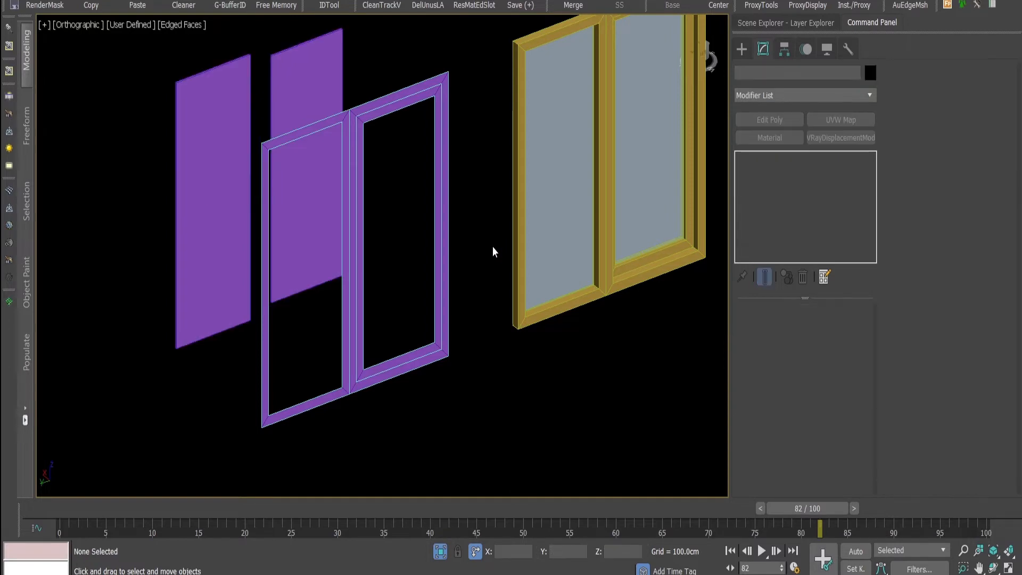
{"action": "key", "text": "ctrl+z"}
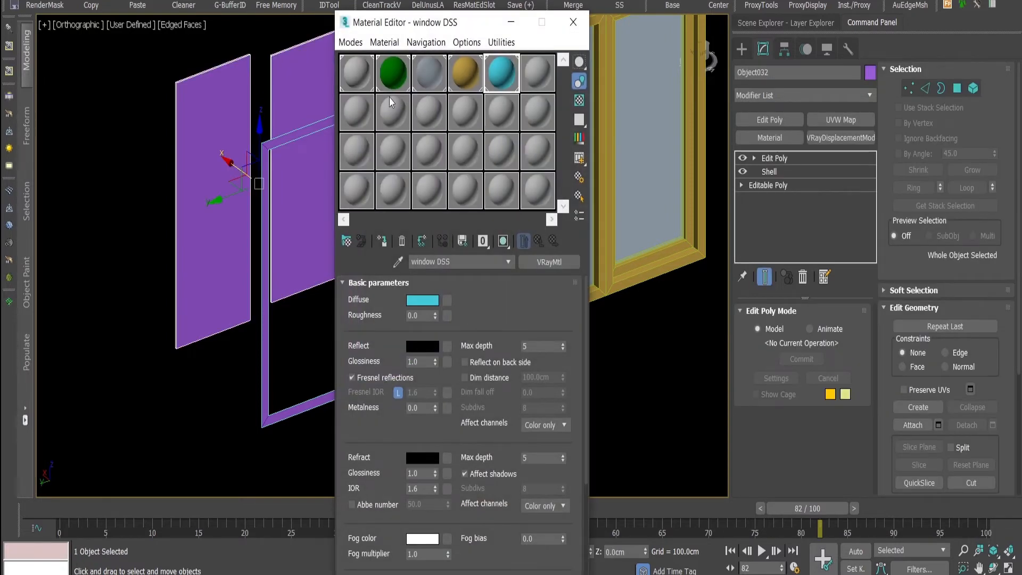
{"action": "left_click", "coordinate": [437, 72]}
{"action": "key", "text": "m"}
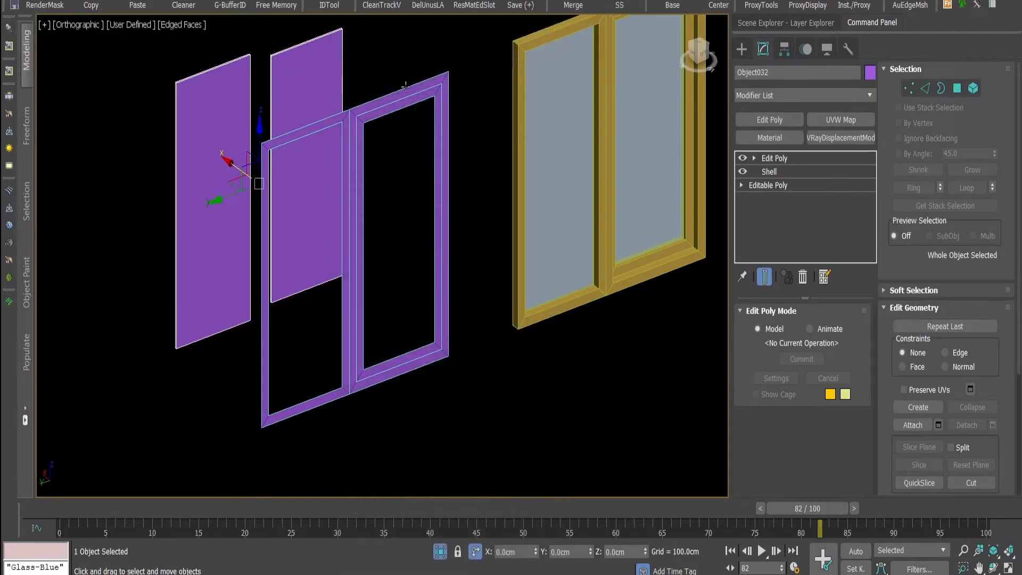
{"action": "left_click", "coordinate": [392, 82]}
{"action": "scroll", "coordinate": [392, 82], "scroll_direction": "down", "scroll_amount": 2}
{"action": "scroll", "coordinate": [362, 74], "scroll_direction": "up", "scroll_amount": 2}
{"action": "left_click_drag", "start_coordinate": [363, 76], "coordinate": [307, 61]}
{"action": "left_click", "coordinate": [486, 214]}
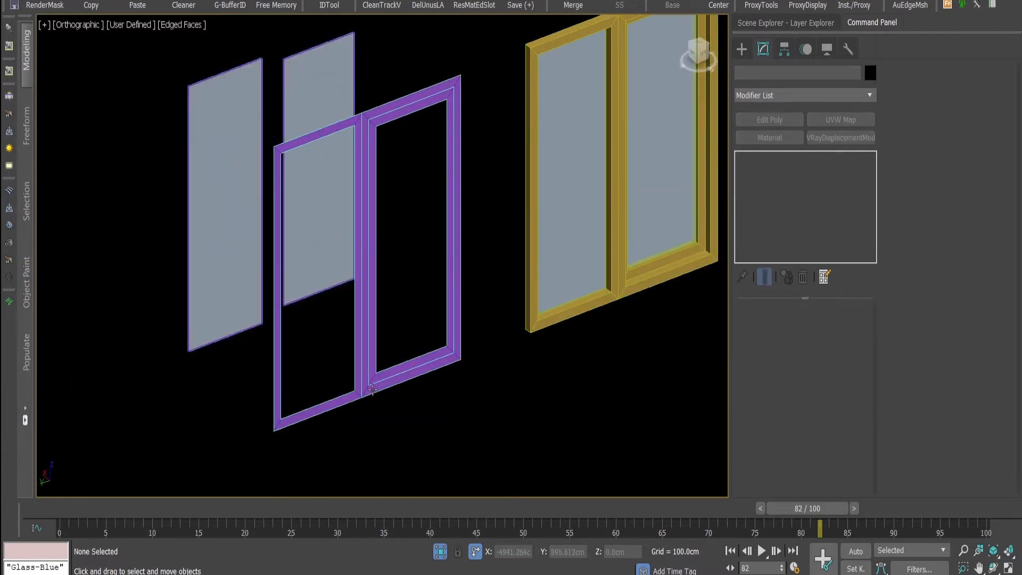
Step: Add a Shell modifier to the outer frame with an inner amount of 5 cm
{"action": "left_click", "coordinate": [372, 389]}
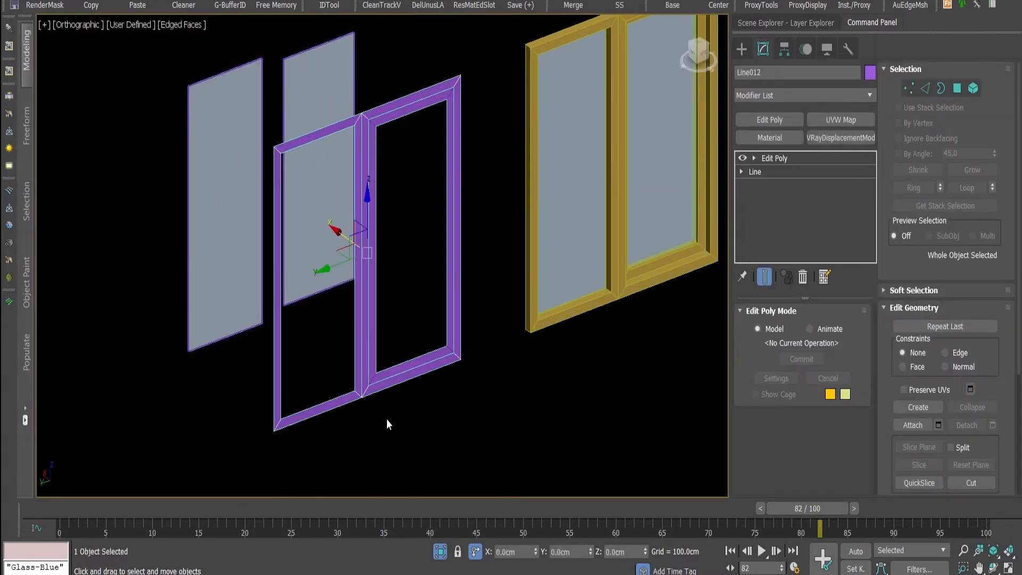
{"action": "left_click", "coordinate": [772, 94]}
{"action": "type", "text": "sh"}
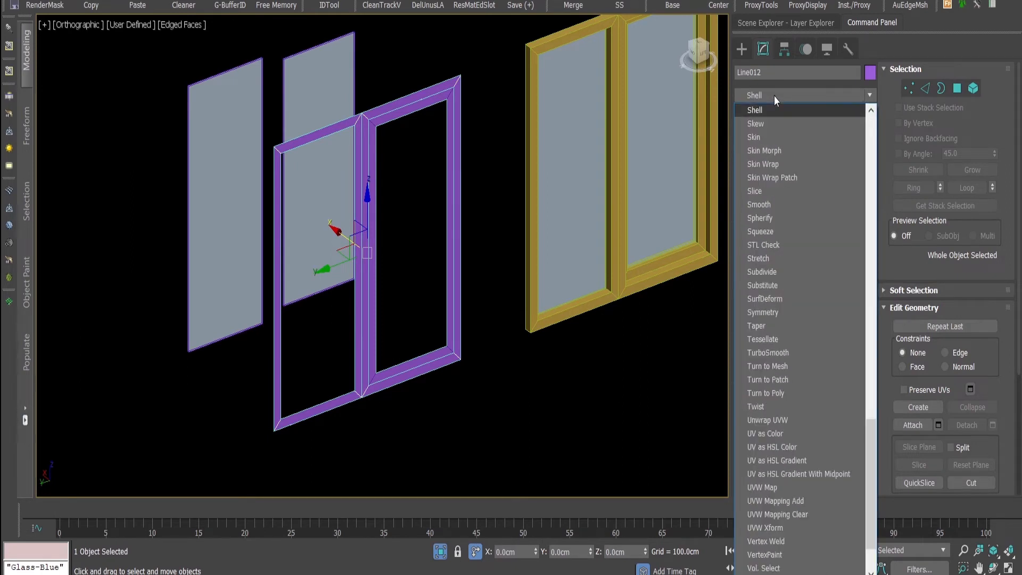
{"action": "key", "text": "Return"}
{"action": "double_click", "coordinate": [829, 333]}
{"action": "type", "text": "5"}
{"action": "key", "text": "Return"}
{"action": "left_click", "coordinate": [466, 389]}
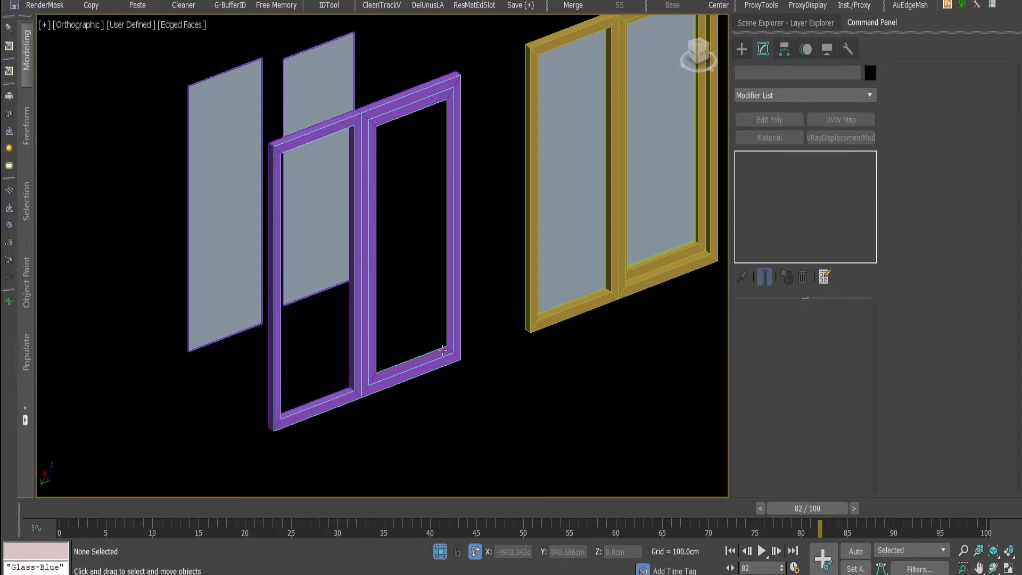
Step: Delete the reference spline shape around the window
{"action": "scroll", "coordinate": [444, 344], "scroll_direction": "up", "scroll_amount": 3}
{"action": "left_click", "coordinate": [445, 349]}
{"action": "middle_click_drag", "start_coordinate": [399, 281], "coordinate": [277, 149], "text": "alt"}
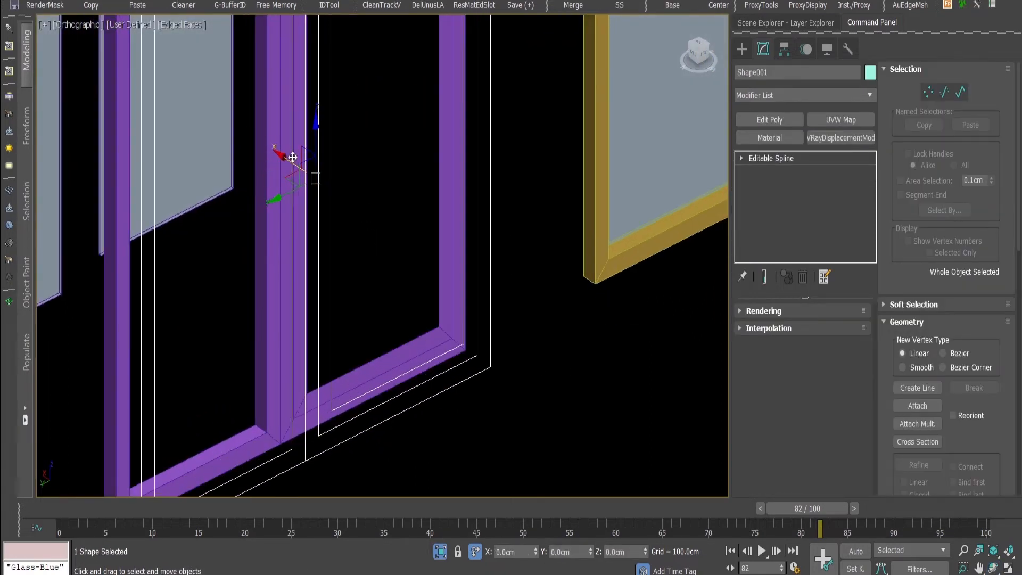
{"action": "key", "text": "Delete"}
Step: Move the right sash 5 cm along X into the frame
{"action": "left_click", "coordinate": [364, 370]}
{"action": "scroll", "coordinate": [394, 298], "scroll_direction": "down", "scroll_amount": 5}
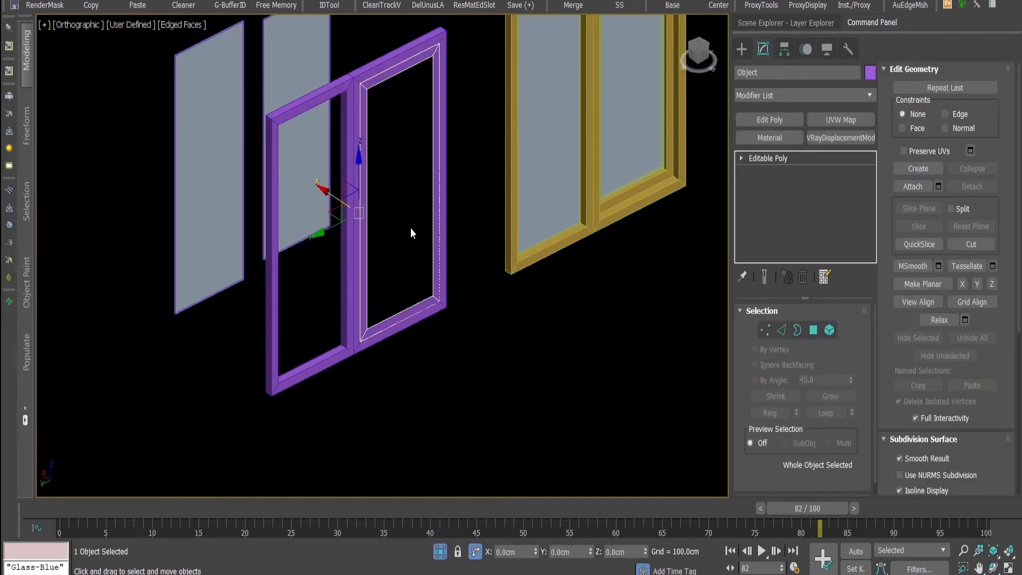
{"action": "scroll", "coordinate": [432, 264], "scroll_direction": "up", "scroll_amount": 2}
{"action": "left_click_drag", "start_coordinate": [292, 235], "coordinate": [299, 238]}
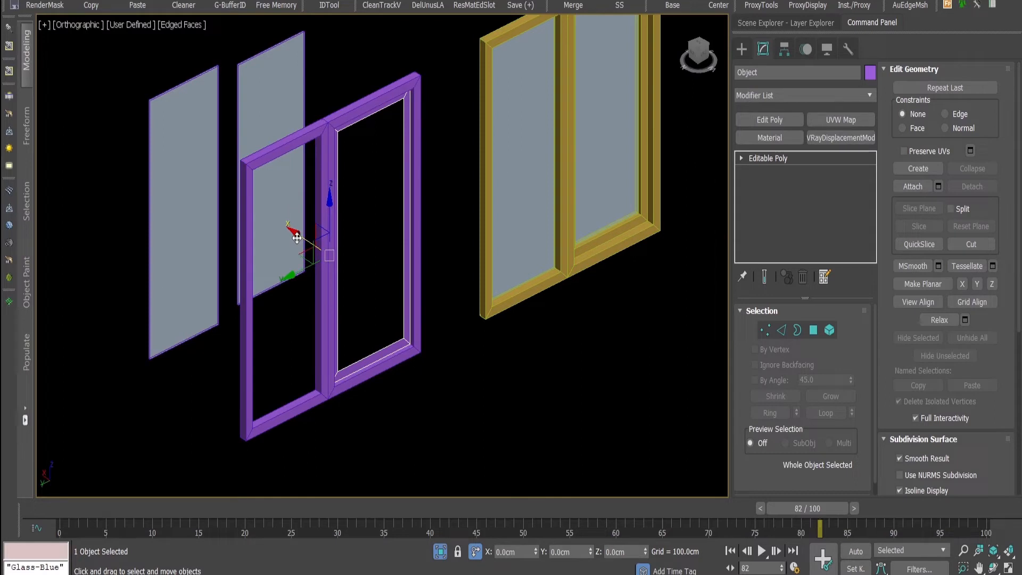
{"action": "key", "text": "ctrl+z"}
{"action": "left_click_drag", "start_coordinate": [522, 552], "coordinate": [403, 549]}
{"action": "type", "text": "5"}
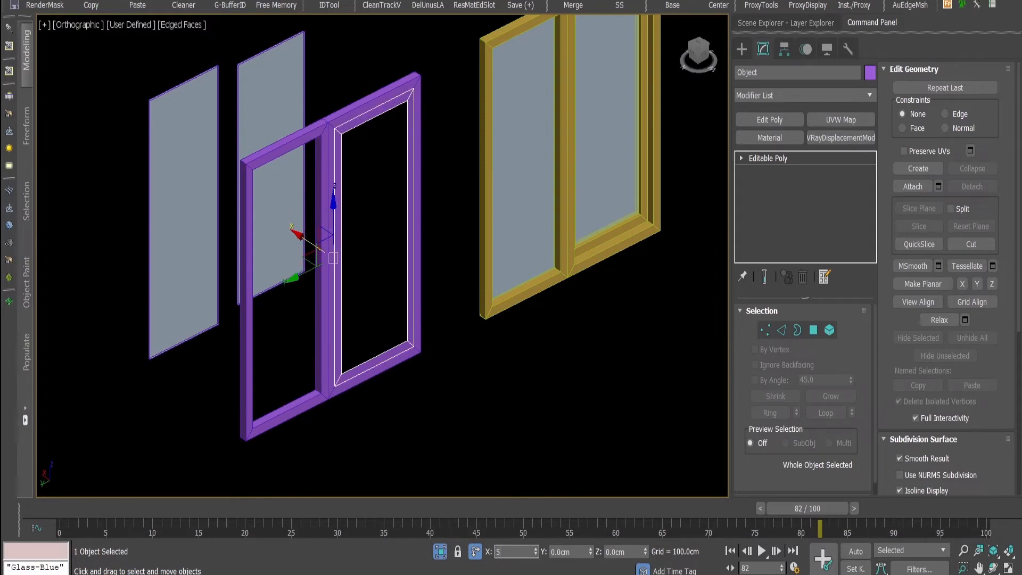
{"action": "key", "text": "Return"}
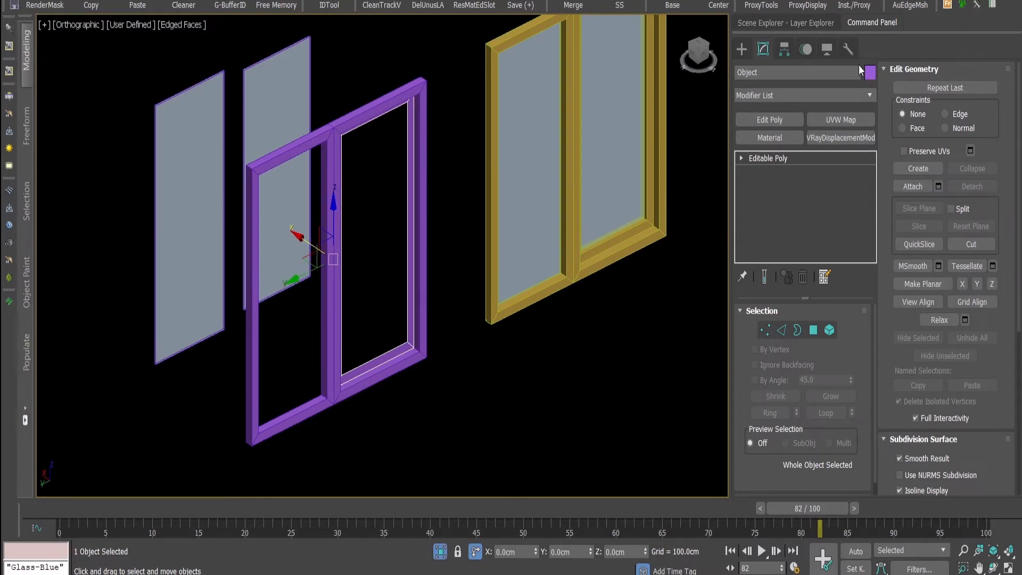
Step: Add a Shell modifier to the right sash with an inner amount of 5 cm
{"action": "left_click", "coordinate": [797, 95]}
{"action": "type", "text": "sh"}
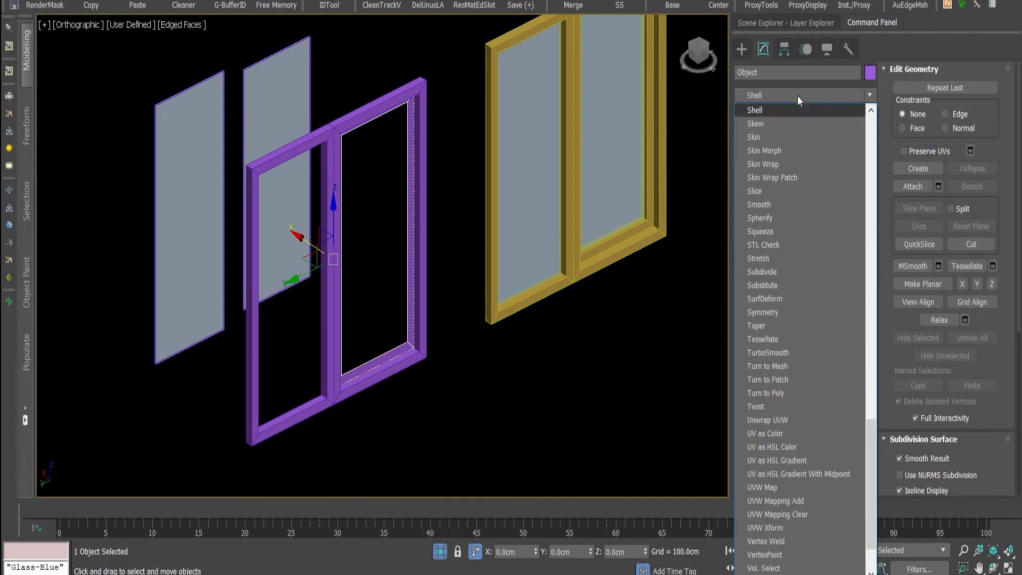
{"action": "key", "text": "Return"}
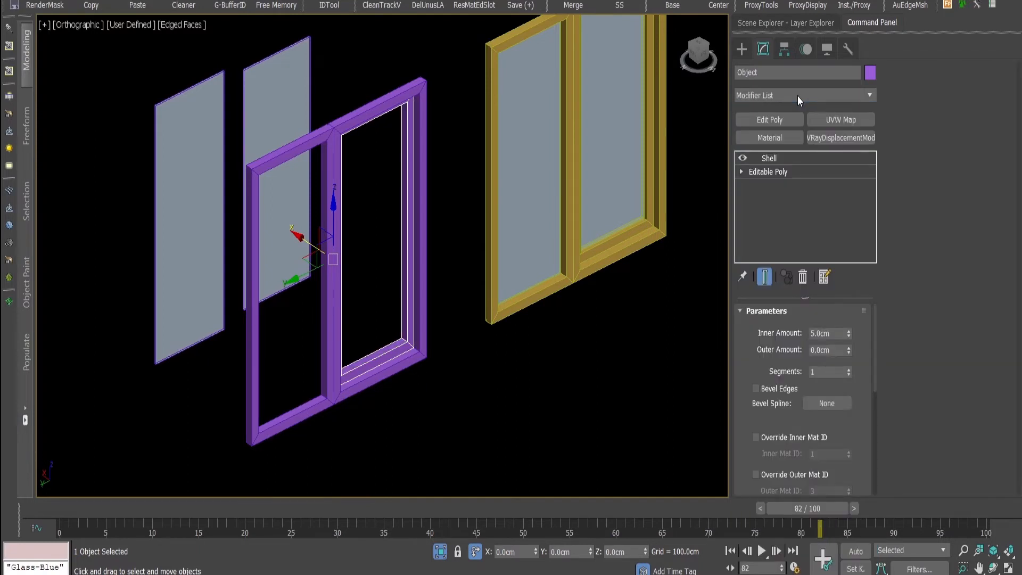
Step: Move the glass panes back into the window's two openings
{"action": "left_click", "coordinate": [485, 377]}
{"action": "left_click", "coordinate": [254, 101]}
{"action": "left_click_drag", "start_coordinate": [212, 174], "coordinate": [313, 387]}
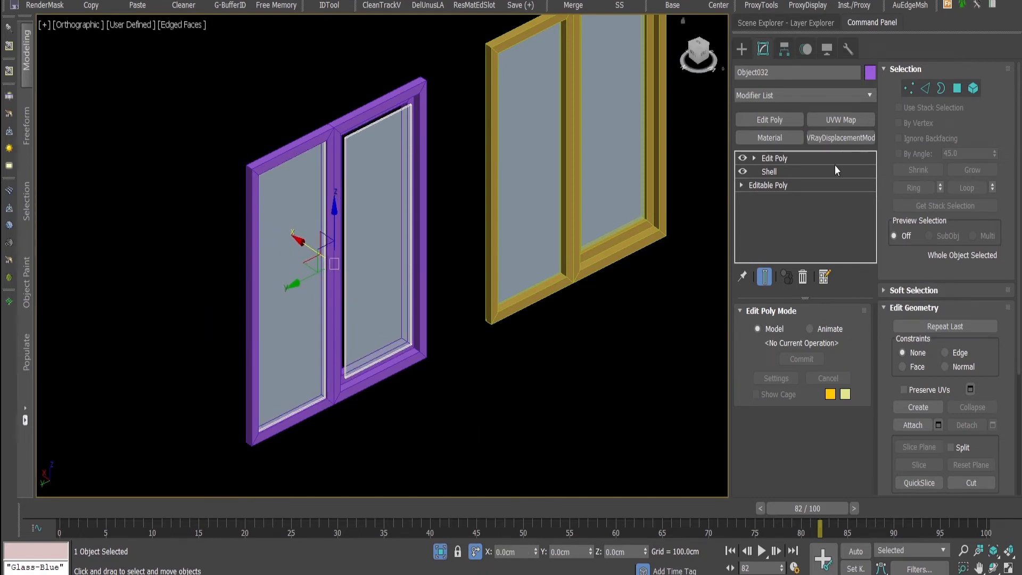
Step: In the glass object's base Editable Poly, move the right pane's polygon 5 cm along X
{"action": "left_click", "coordinate": [787, 184]}
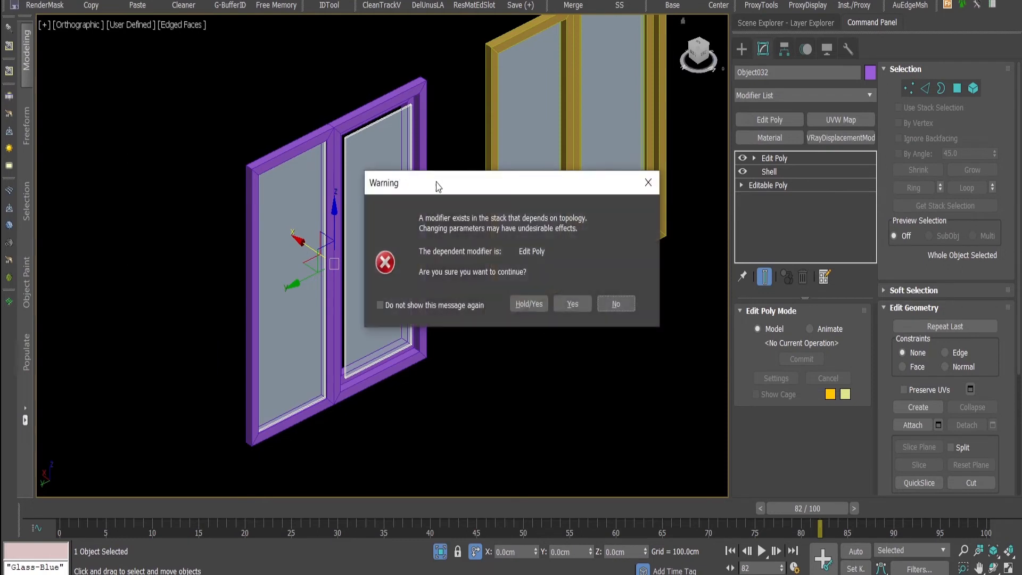
{"action": "left_click", "coordinate": [572, 304]}
{"action": "key", "text": "4"}
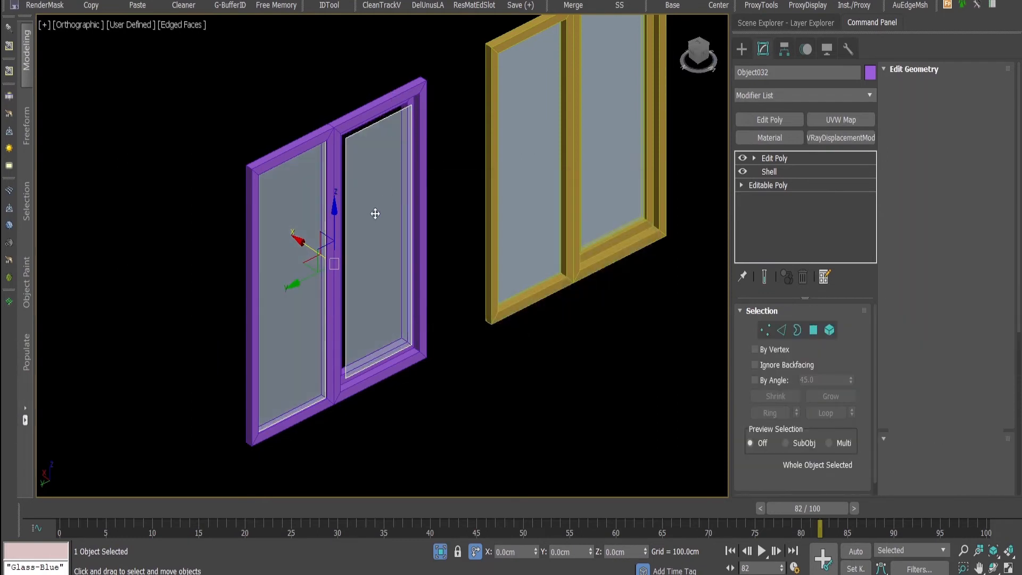
{"action": "left_click", "coordinate": [378, 330]}
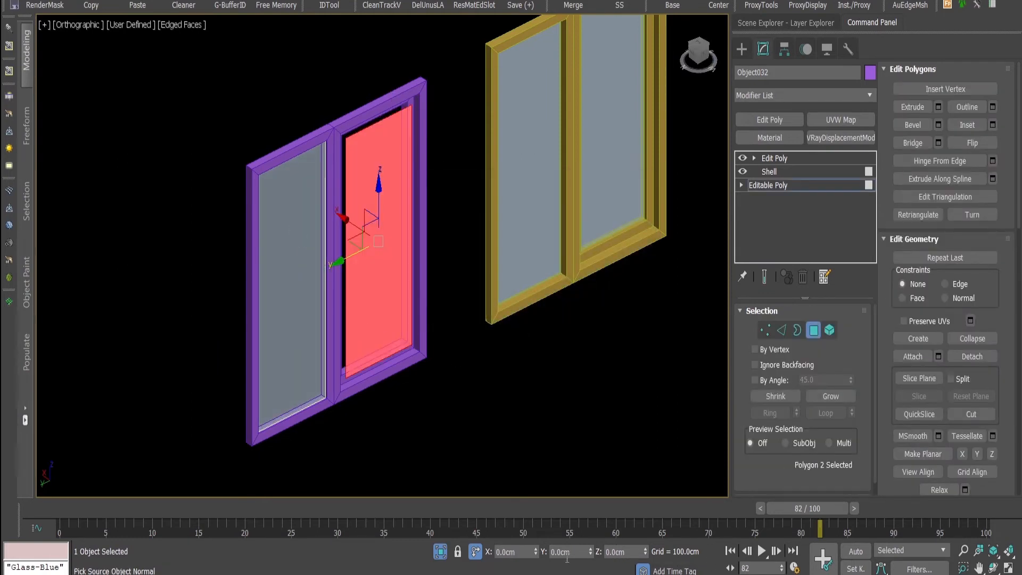
{"action": "left_click_drag", "start_coordinate": [516, 552], "coordinate": [429, 553]}
{"action": "type", "text": "5"}
{"action": "key", "text": "Return"}
{"action": "left_click", "coordinate": [810, 334]}
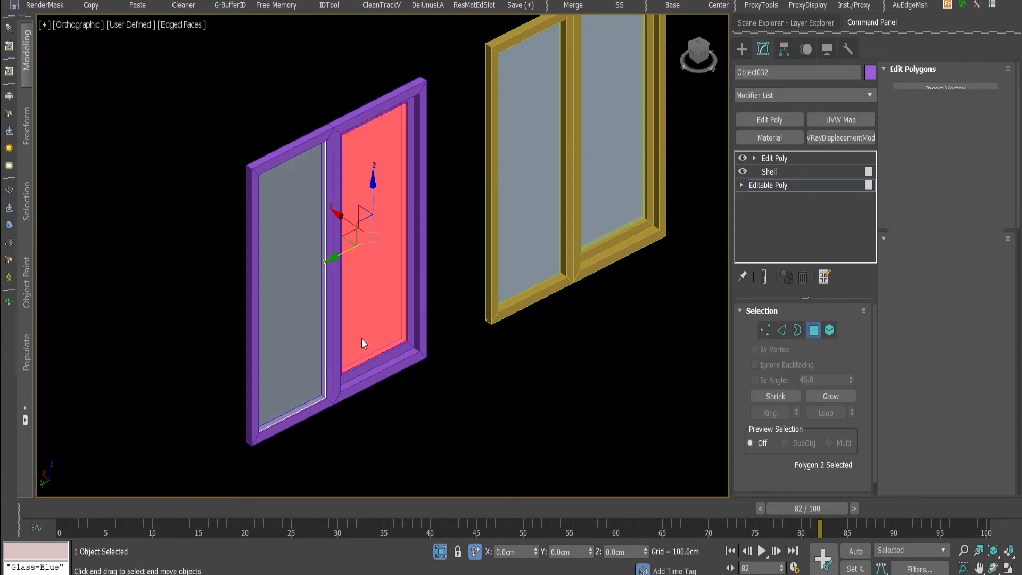
Step: Check the smoothing groups of the glass polygons in the Edit Poly modifier, then leave polygon editing
{"action": "scroll", "coordinate": [360, 354], "scroll_direction": "up", "scroll_amount": 4}
{"action": "key", "text": "4"}
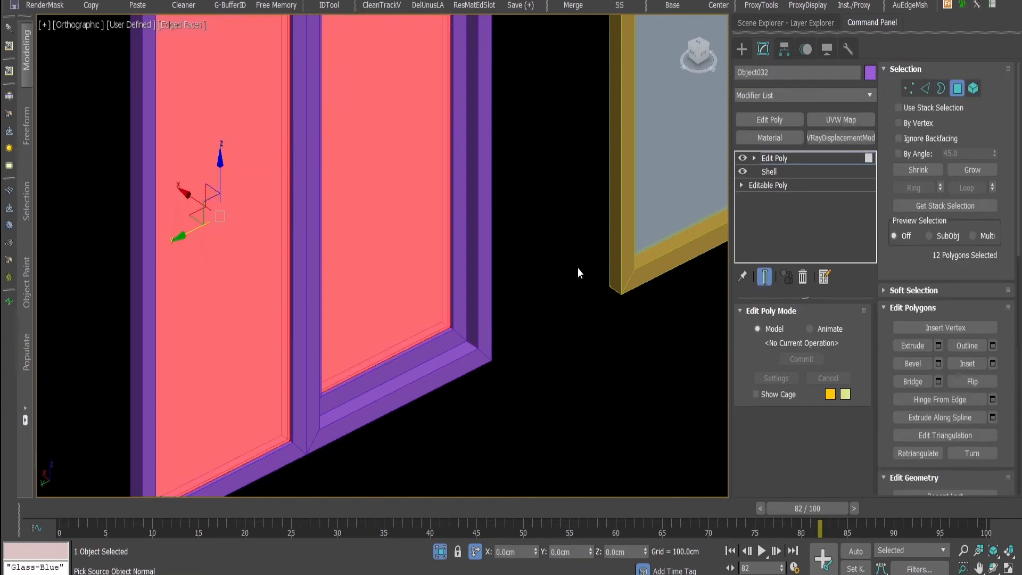
{"action": "scroll", "coordinate": [577, 263], "scroll_direction": "down", "scroll_amount": 4}
{"action": "scroll", "coordinate": [982, 347], "scroll_direction": "down", "scroll_amount": 5}
{"action": "scroll", "coordinate": [982, 347], "scroll_direction": "down", "scroll_amount": 7}
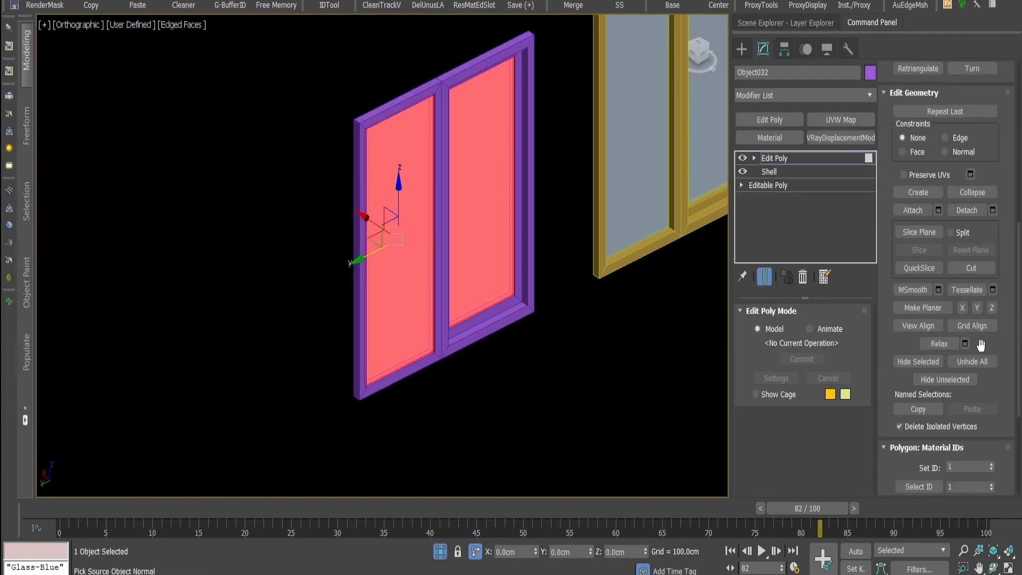
{"action": "scroll", "coordinate": [961, 402], "scroll_direction": "down", "scroll_amount": 3}
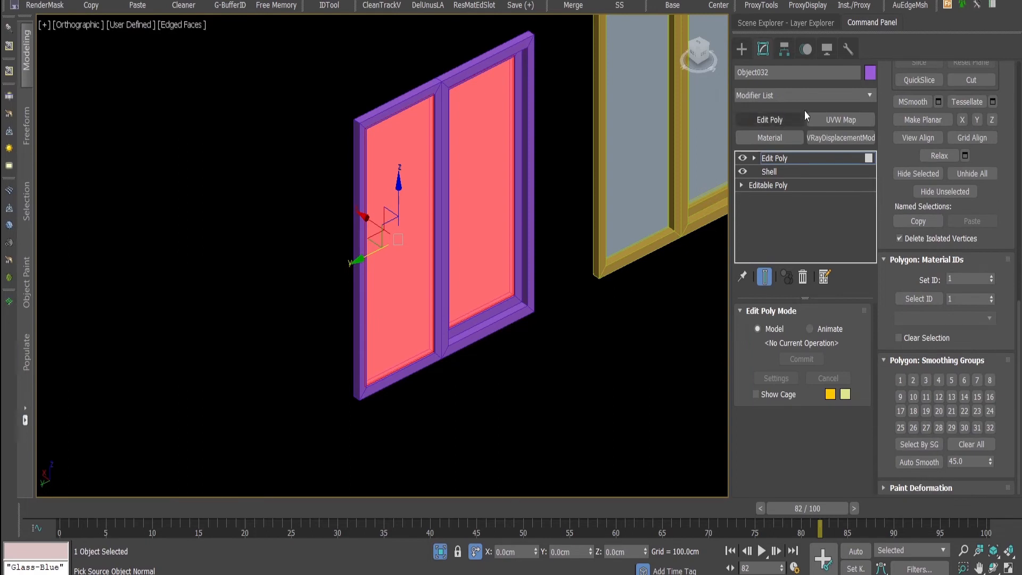
{"action": "left_click", "coordinate": [805, 162]}
Step: Examine how the frame, sash and glass panes fit together from different angles
{"action": "left_click", "coordinate": [538, 300]}
{"action": "left_click", "coordinate": [481, 329]}
{"action": "middle_click_drag", "start_coordinate": [481, 329], "coordinate": [441, 300], "text": "alt"}
{"action": "middle_click_drag", "start_coordinate": [545, 335], "coordinate": [440, 334]}
{"action": "scroll", "coordinate": [440, 334], "scroll_direction": "down", "scroll_amount": 3}
{"action": "scroll", "coordinate": [446, 288], "scroll_direction": "up", "scroll_amount": 2}
{"action": "middle_click_drag", "start_coordinate": [443, 292], "coordinate": [421, 349], "text": "alt"}
{"action": "scroll", "coordinate": [409, 377], "scroll_direction": "up", "scroll_amount": 3}
Step: Add a Chamfer modifier above the Shell on the purple window's outer frame
{"action": "left_click", "coordinate": [490, 328]}
{"action": "left_click", "coordinate": [446, 302]}
{"action": "middle_click_drag", "start_coordinate": [486, 215], "coordinate": [517, 301]}
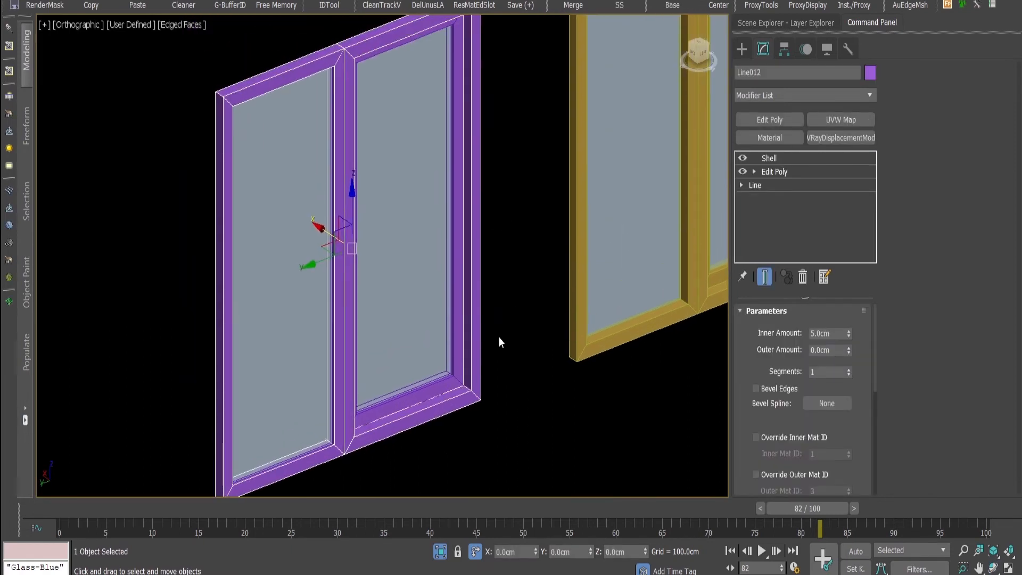
{"action": "left_click", "coordinate": [777, 94]}
{"action": "key", "text": "c"}
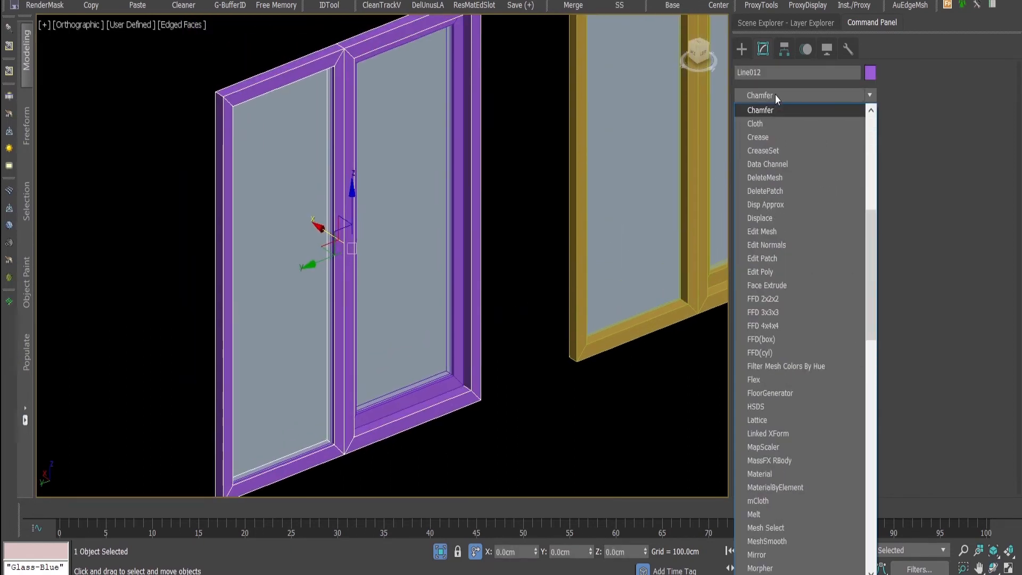
{"action": "key", "text": "Return"}
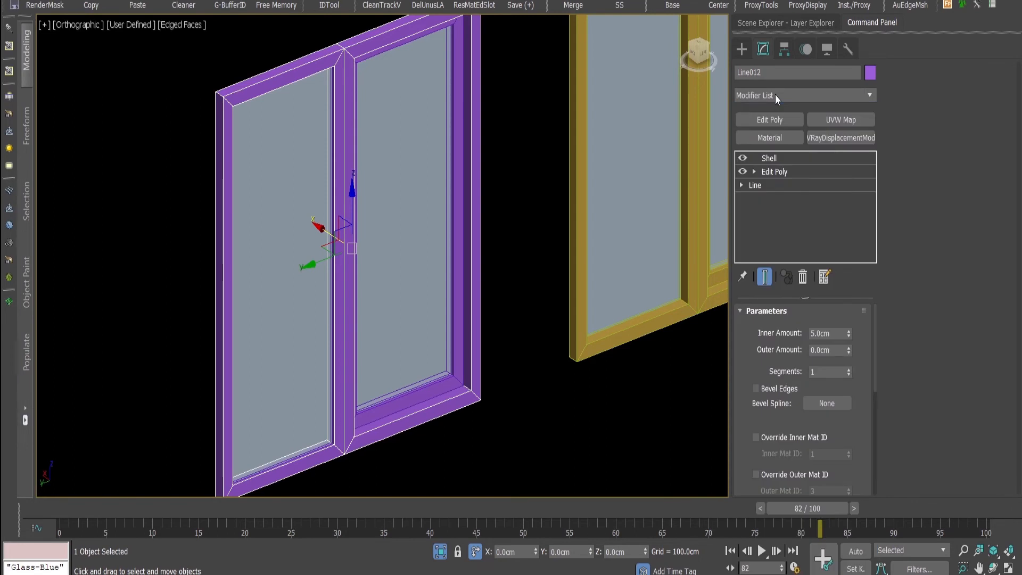
{"action": "left_click", "coordinate": [775, 94]}
{"action": "key", "text": "c"}
{"action": "key", "text": "Return"}
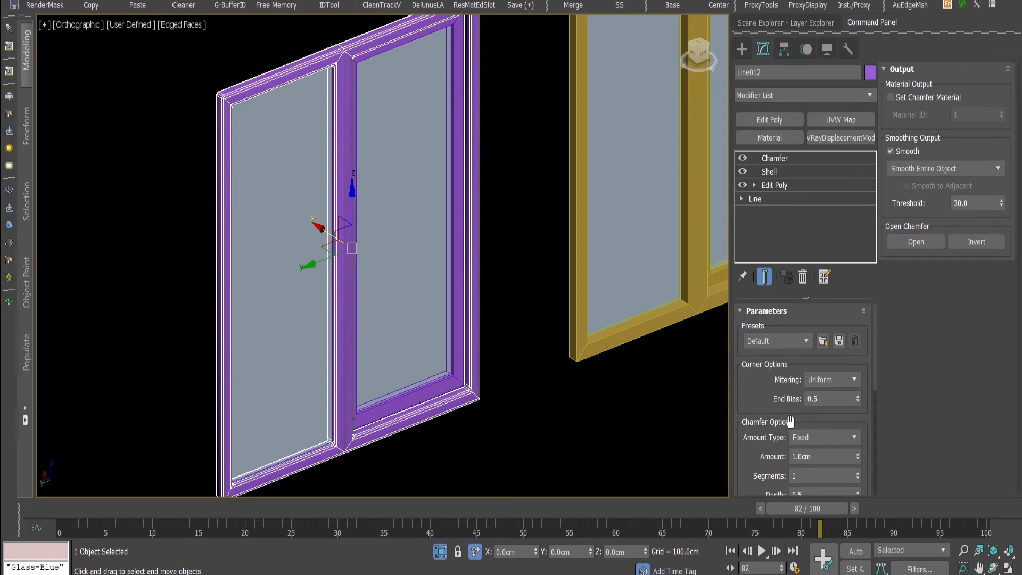
Step: Set the frame's chamfer smoothing to Smooth Chamfers Only and its amount to 0.2 cm, then deselect the frame
{"action": "left_click", "coordinate": [935, 167]}
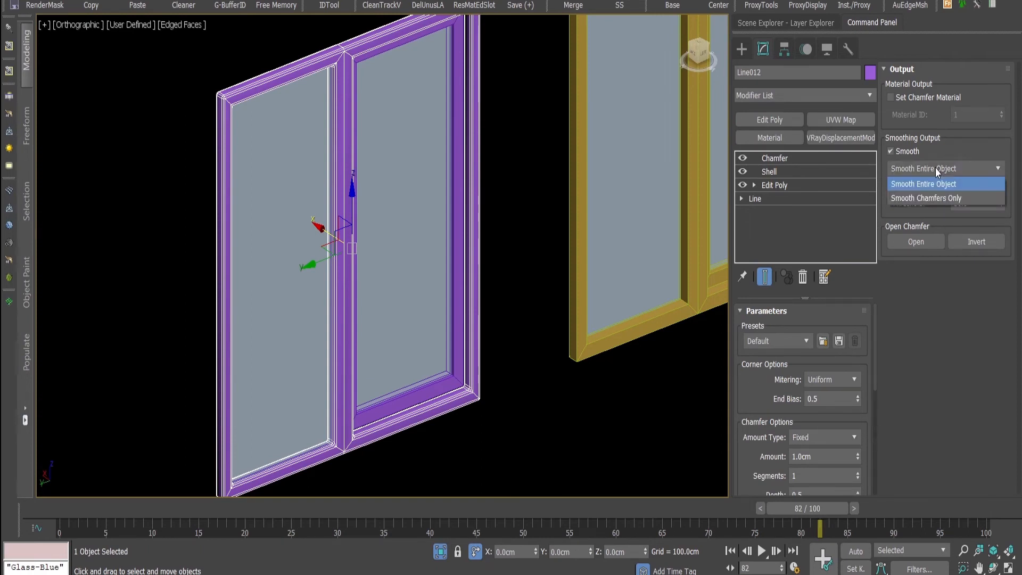
{"action": "left_click", "coordinate": [937, 198]}
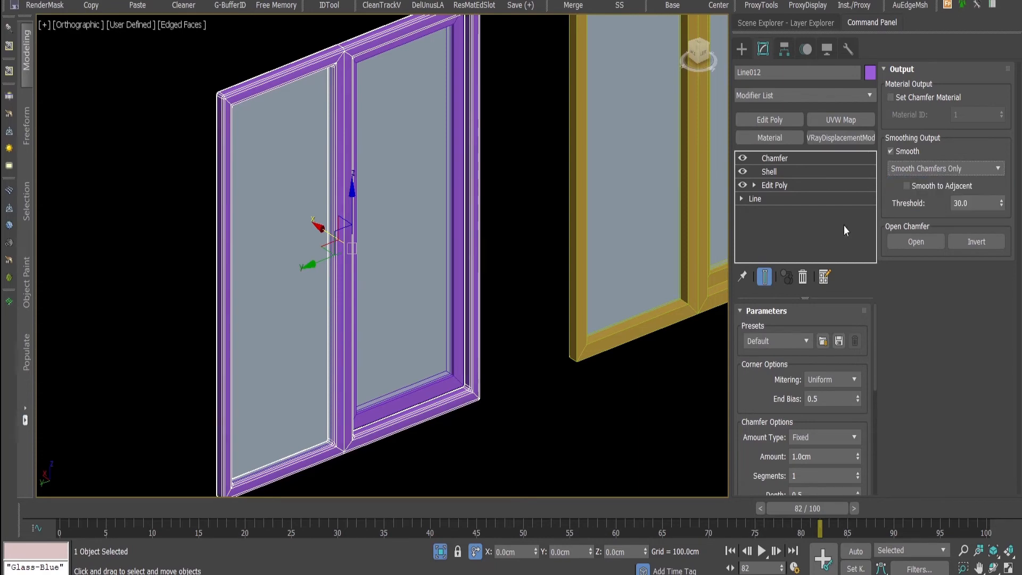
{"action": "middle_click_drag", "start_coordinate": [437, 402], "coordinate": [482, 346]}
{"action": "scroll", "coordinate": [555, 334], "scroll_direction": "up", "scroll_amount": 5}
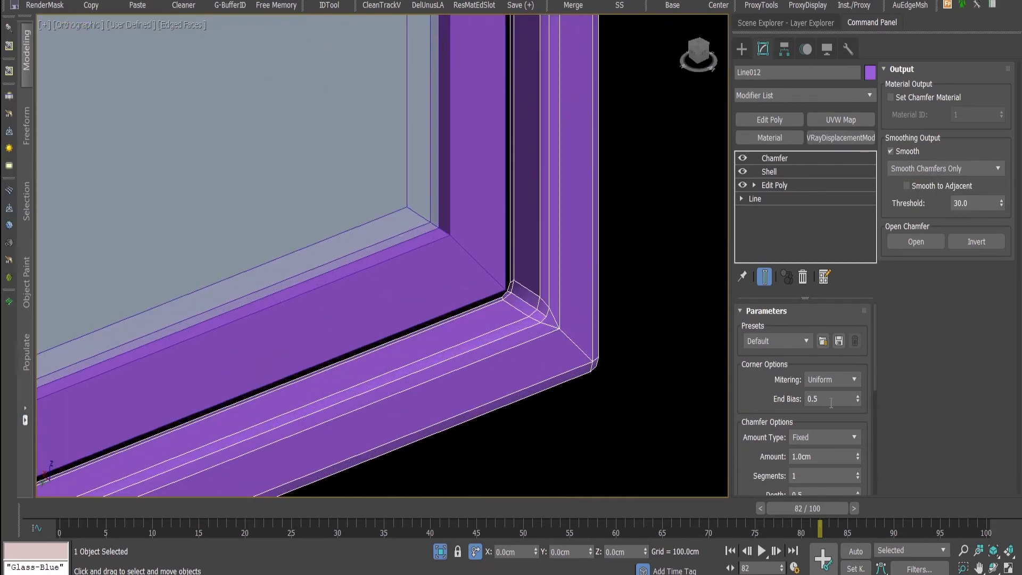
{"action": "left_click_drag", "start_coordinate": [810, 458], "coordinate": [751, 456]}
{"action": "type", "text": "0.2"}
{"action": "key", "text": "Return"}
{"action": "scroll", "coordinate": [596, 352], "scroll_direction": "down", "scroll_amount": 5}
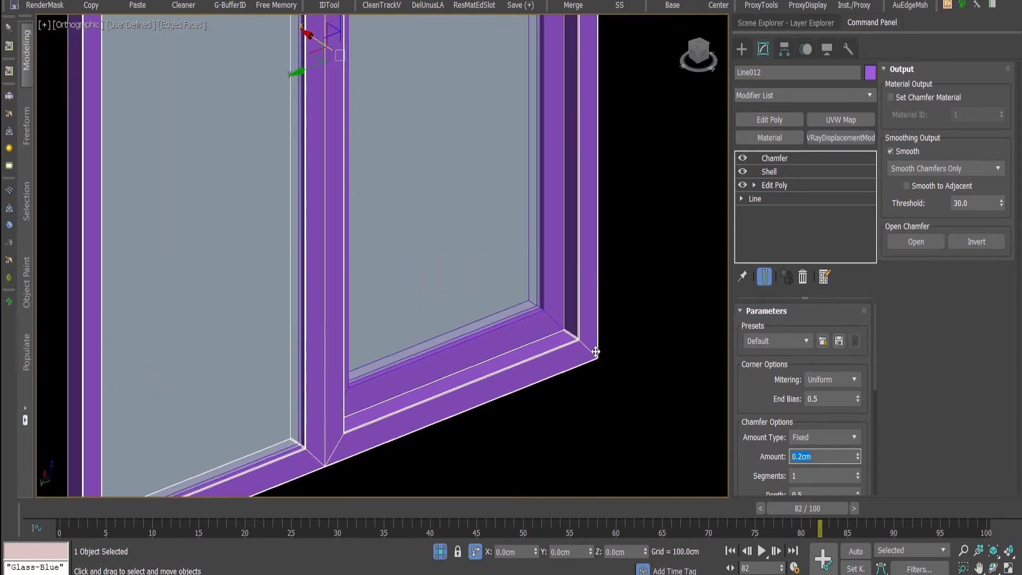
{"action": "scroll", "coordinate": [596, 352], "scroll_direction": "down", "scroll_amount": 5}
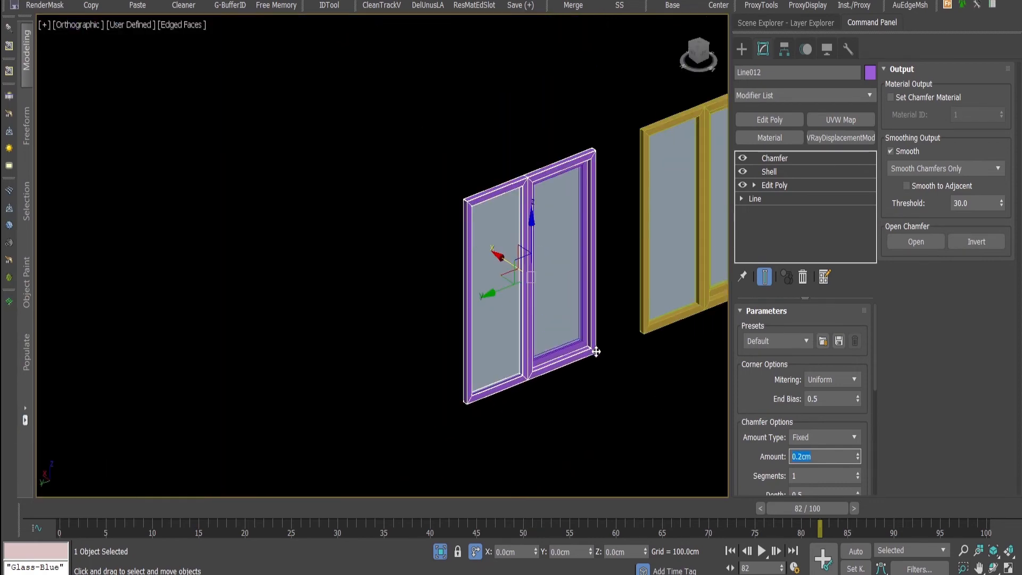
{"action": "scroll", "coordinate": [593, 366], "scroll_direction": "up", "scroll_amount": 2}
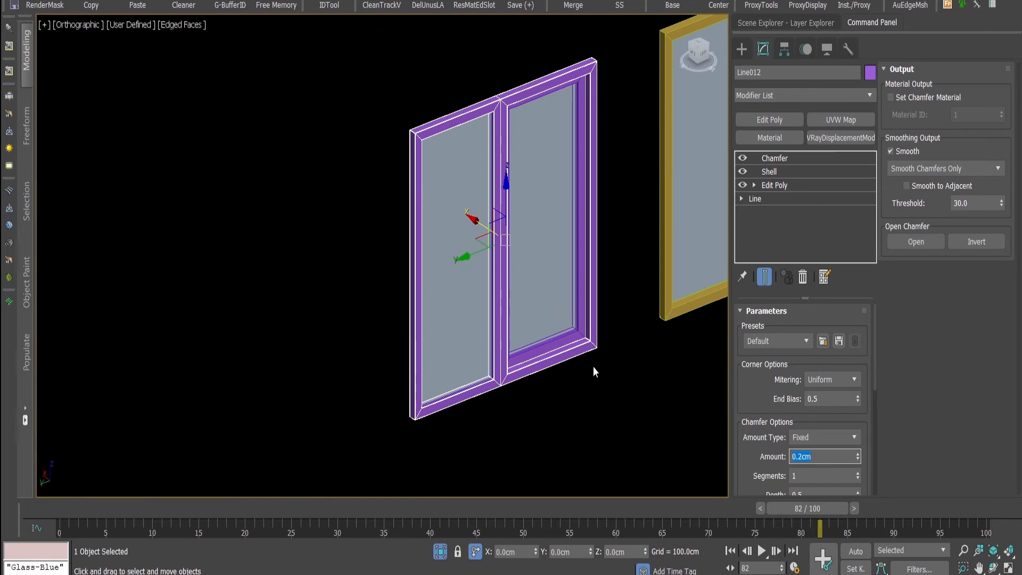
{"action": "left_click", "coordinate": [593, 367]}
Step: Copy the frame's Chamfer modifier and paste it as an instance above the Shell on the right-hand sash
{"action": "scroll", "coordinate": [577, 345], "scroll_direction": "up", "scroll_amount": 5}
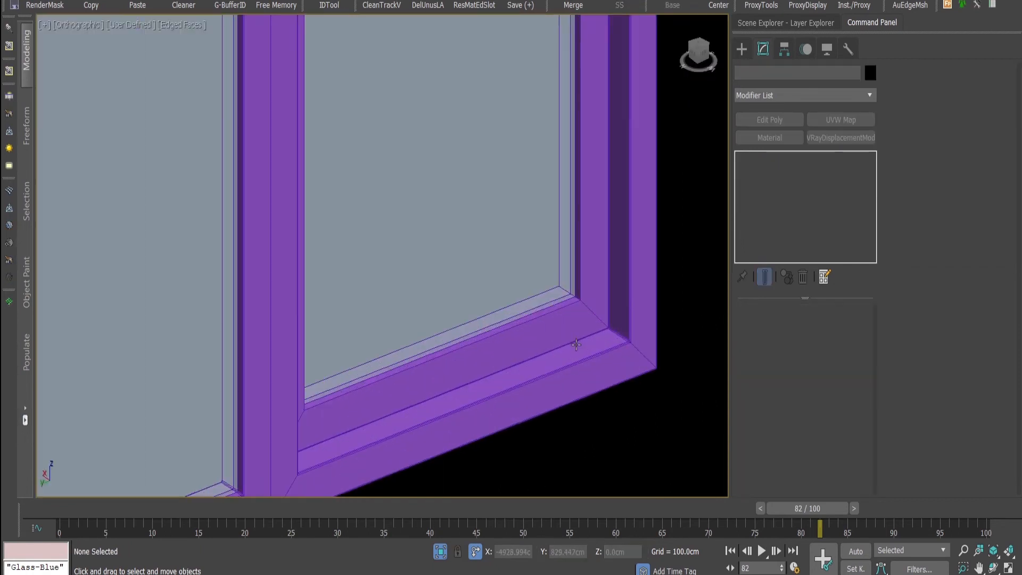
{"action": "left_click", "coordinate": [649, 365]}
{"action": "right_click", "coordinate": [809, 158]}
{"action": "left_click", "coordinate": [830, 216]}
{"action": "left_click", "coordinate": [585, 291]}
{"action": "right_click", "coordinate": [778, 158]}
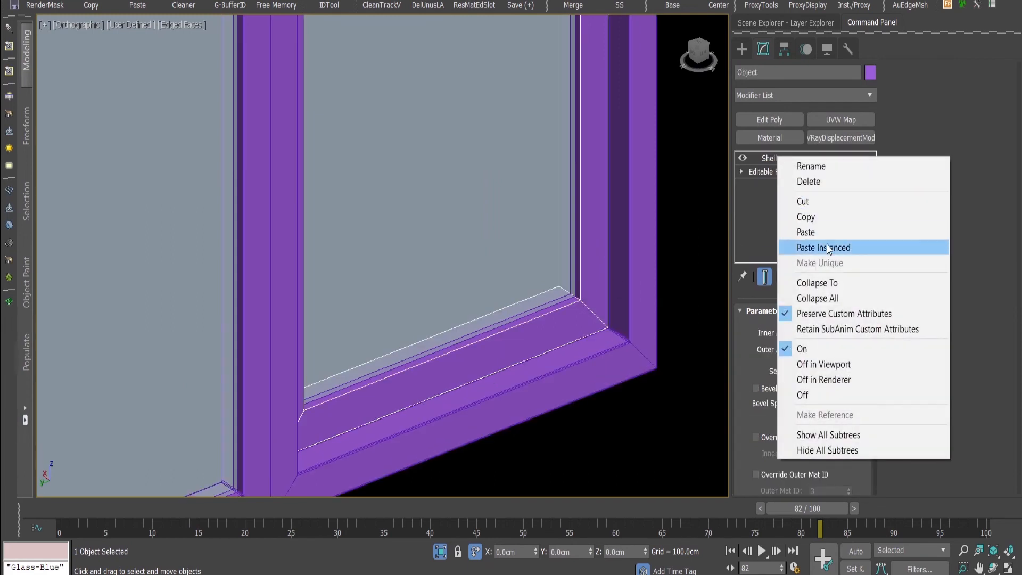
{"action": "left_click", "coordinate": [823, 247]}
{"action": "left_click", "coordinate": [647, 445]}
Step: Examine the chamfered purple window up close and from a distance beside the yellow window
{"action": "scroll", "coordinate": [633, 392], "scroll_direction": "down", "scroll_amount": 5}
{"action": "scroll", "coordinate": [567, 400], "scroll_direction": "down", "scroll_amount": 6}
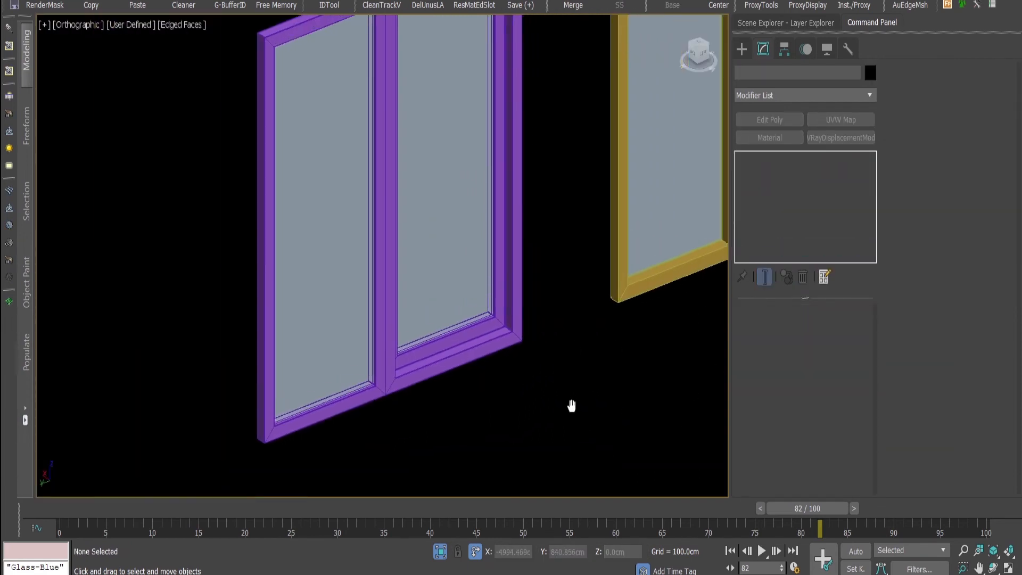
{"action": "scroll", "coordinate": [527, 382], "scroll_direction": "up", "scroll_amount": 8}
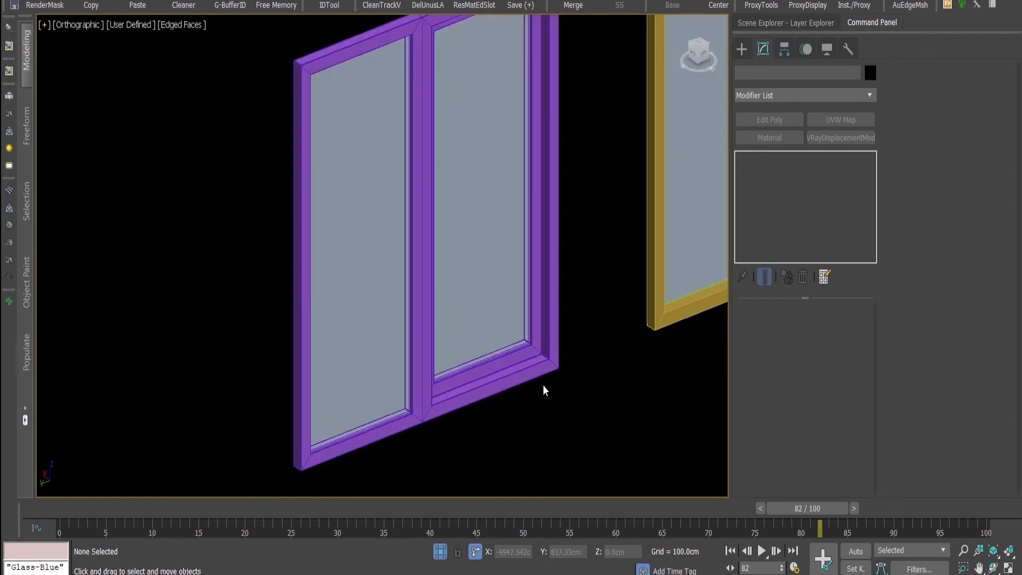
{"action": "scroll", "coordinate": [400, 388], "scroll_direction": "down", "scroll_amount": 3}
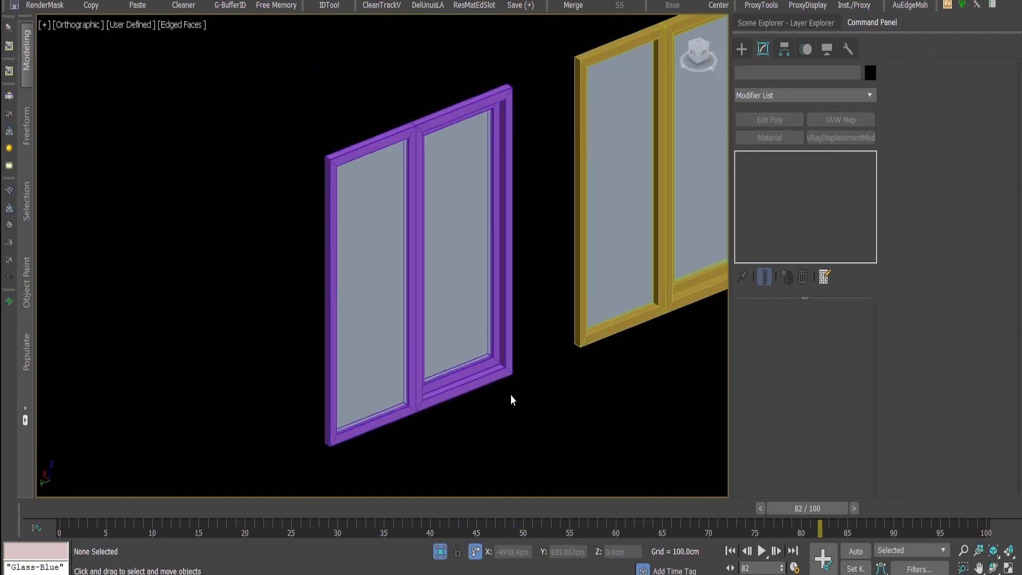
{"action": "middle_click_drag", "start_coordinate": [499, 387], "coordinate": [497, 421]}
{"action": "scroll", "coordinate": [471, 413], "scroll_direction": "down", "scroll_amount": 4}
{"action": "scroll", "coordinate": [470, 413], "scroll_direction": "up", "scroll_amount": 2}
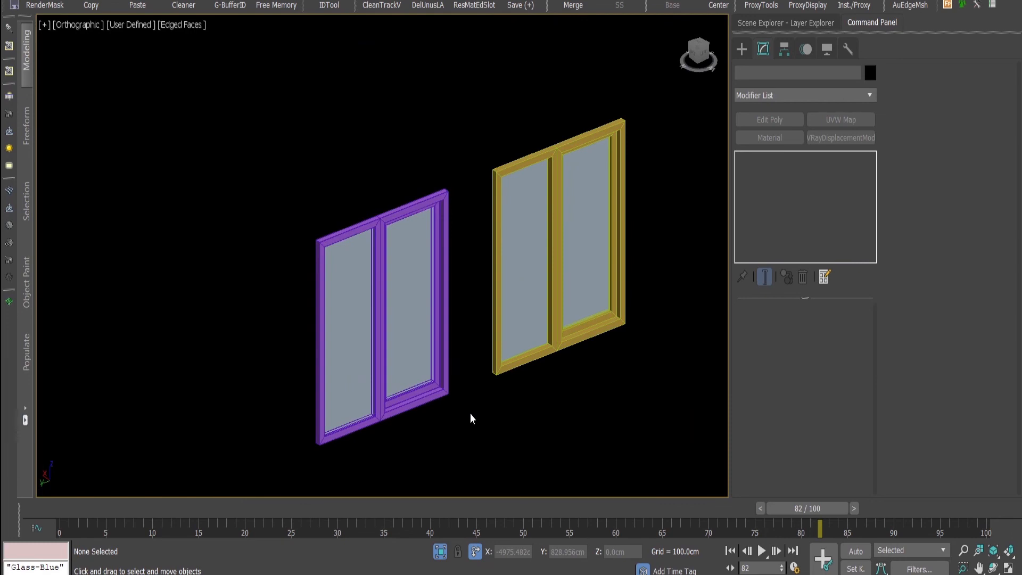